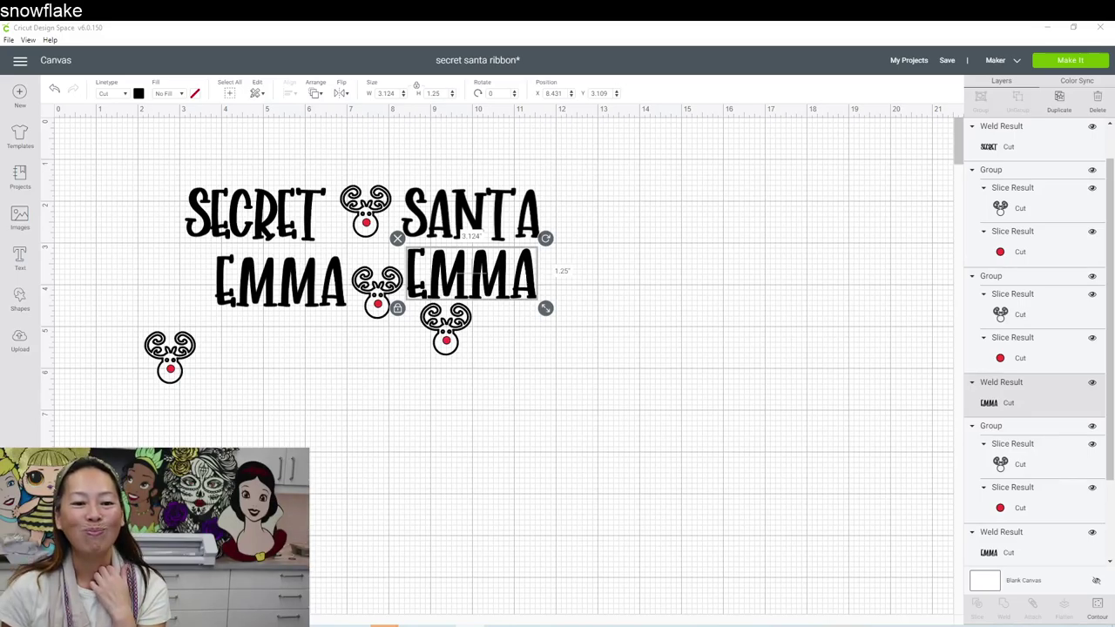
Step: Move the left recipient name down and rotate it vertical, then turn a reindeer sideways above it
{"action": "left_click", "coordinate": [303, 298]}
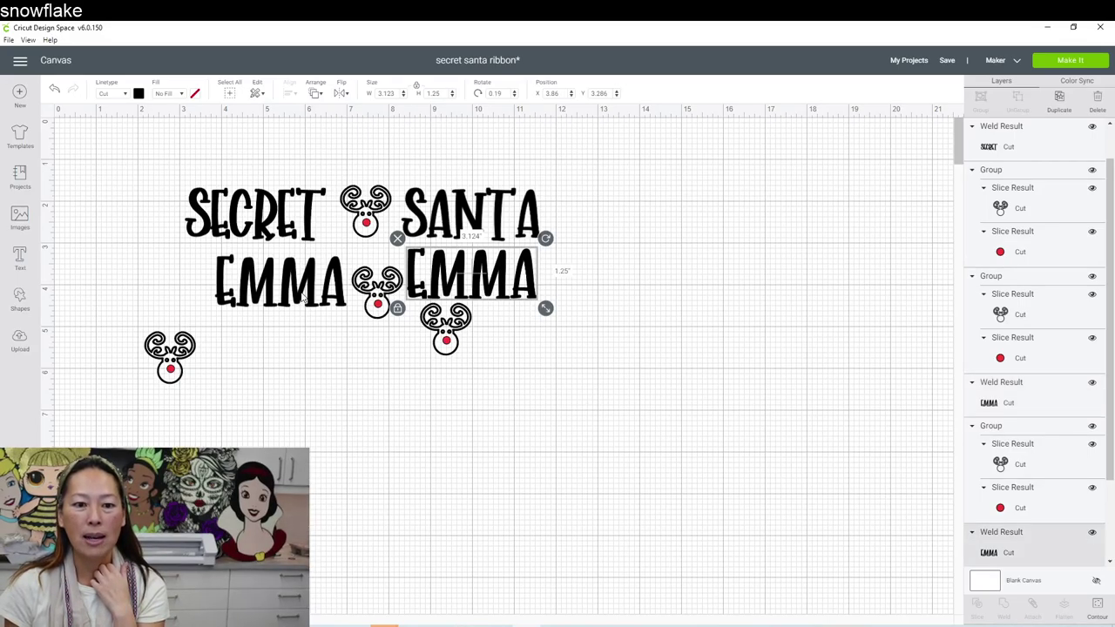
{"action": "left_click_drag", "start_coordinate": [305, 297], "coordinate": [311, 377]}
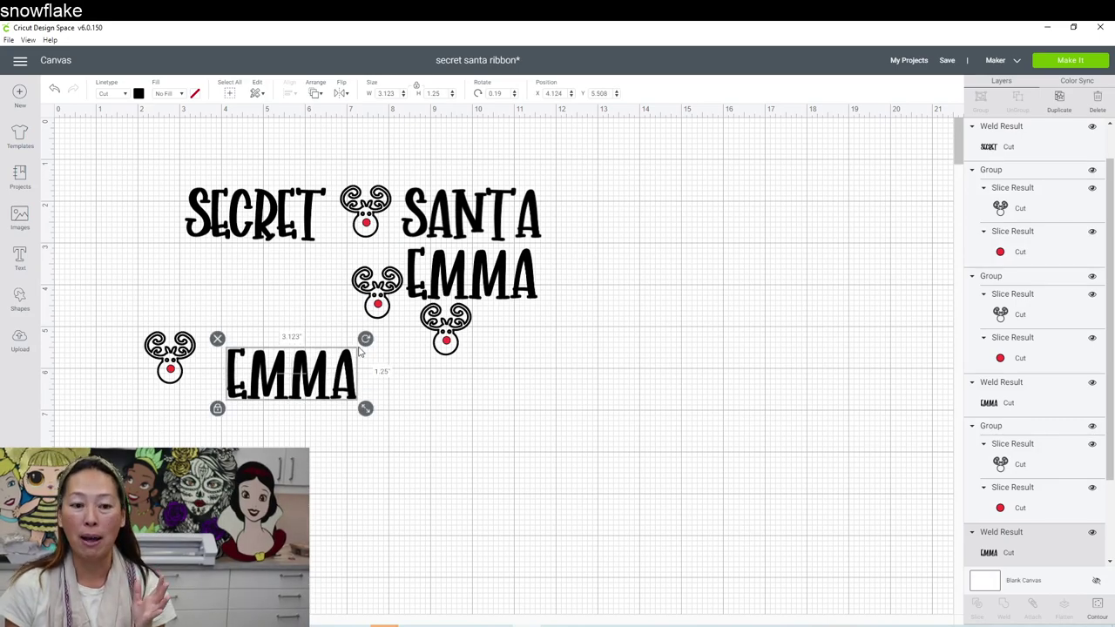
{"action": "left_click_drag", "start_coordinate": [365, 341], "coordinate": [347, 324]}
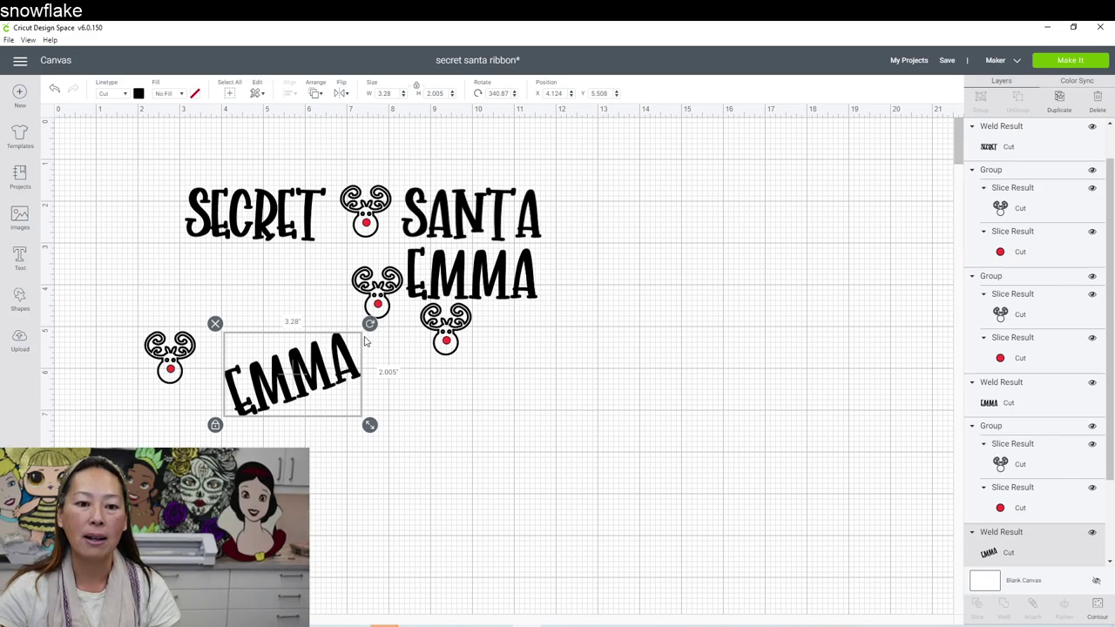
{"action": "left_click_drag", "start_coordinate": [370, 323], "coordinate": [279, 300]}
{"action": "left_click_drag", "start_coordinate": [376, 283], "coordinate": [316, 283]}
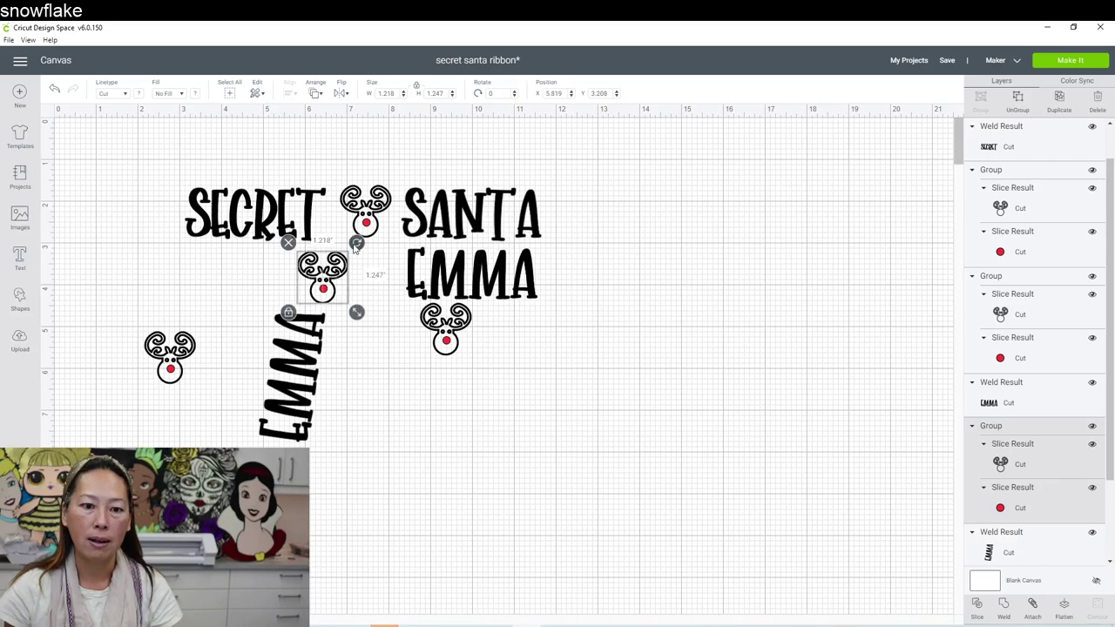
{"action": "left_click_drag", "start_coordinate": [356, 243], "coordinate": [296, 247]}
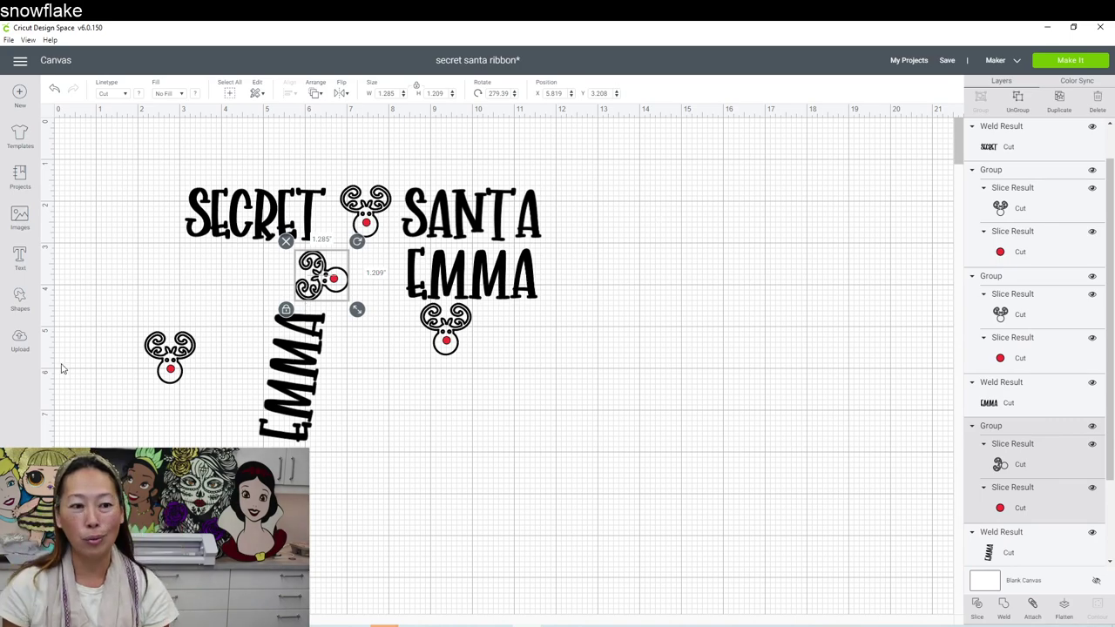
Step: Add a new text object and give it the Happy Popcorn font, found by searching 'happy'
{"action": "left_click", "coordinate": [20, 257]}
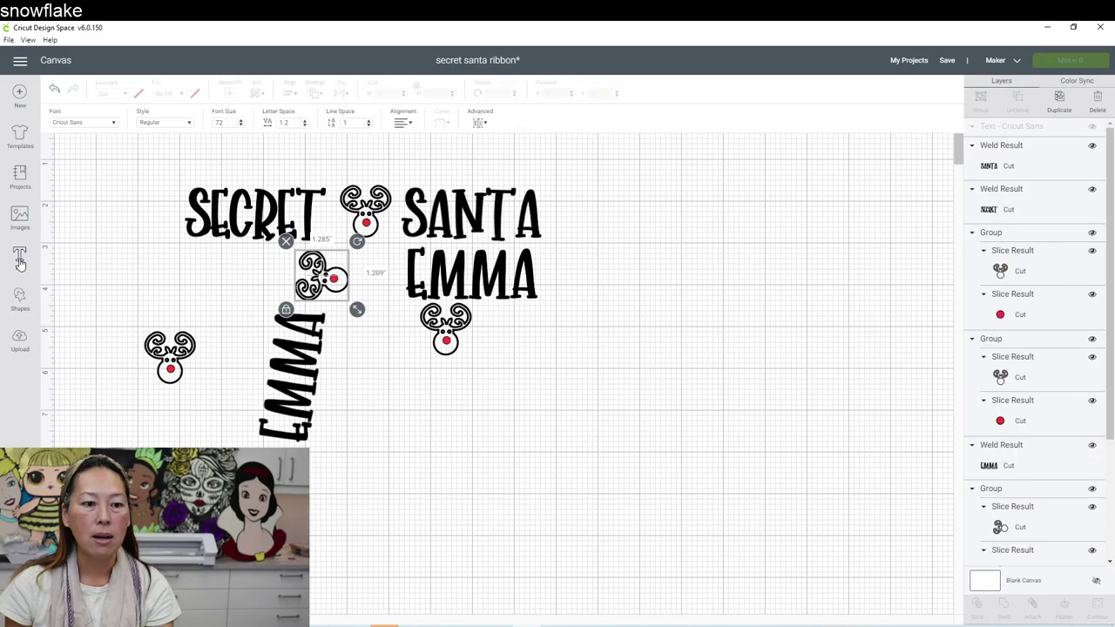
{"action": "left_click", "coordinate": [97, 124]}
{"action": "left_click", "coordinate": [824, 93]}
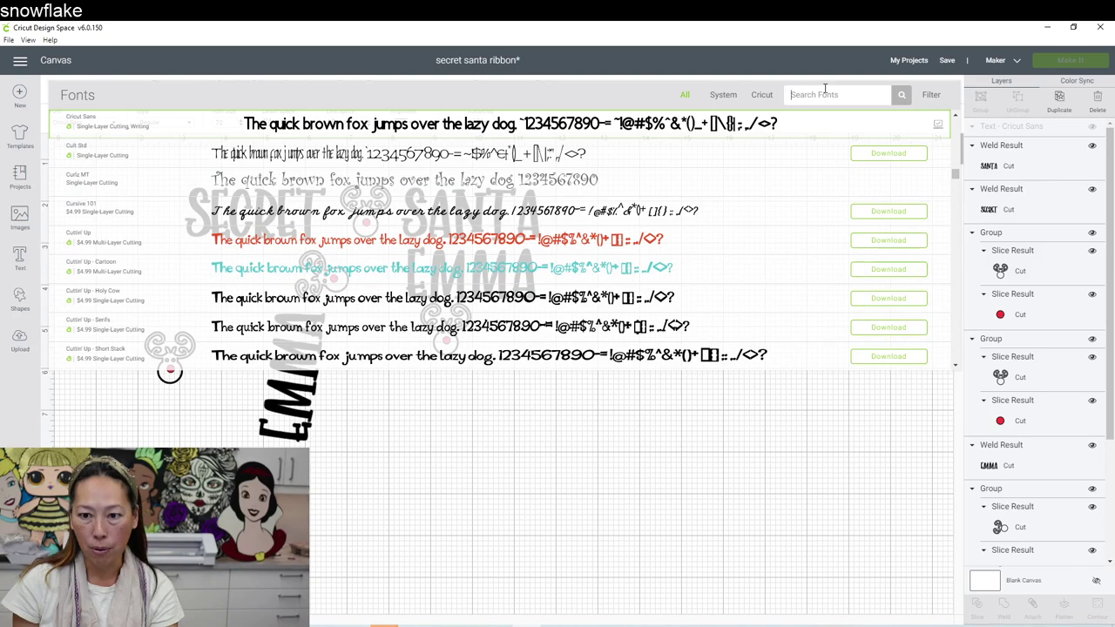
{"action": "type", "text": "happy"}
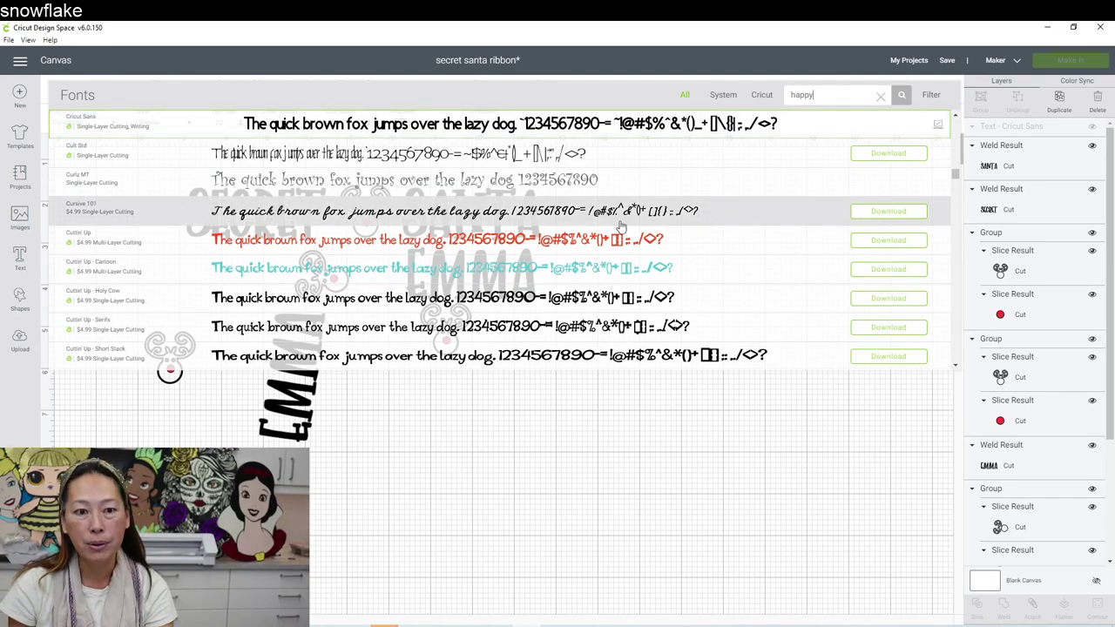
{"action": "key", "text": "Return"}
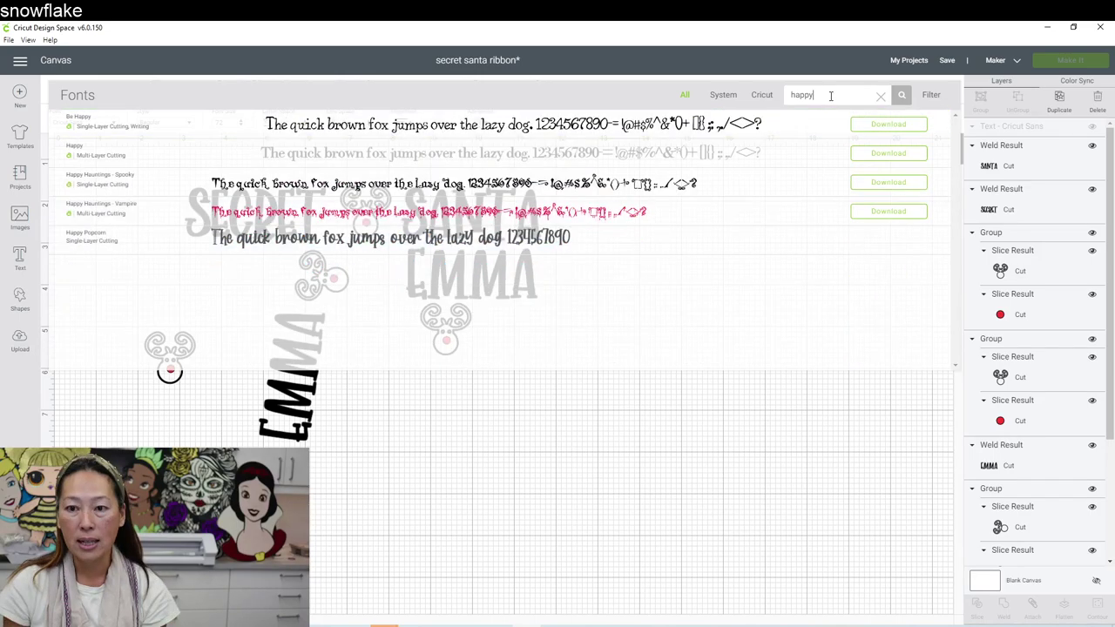
{"action": "left_click", "coordinate": [426, 247]}
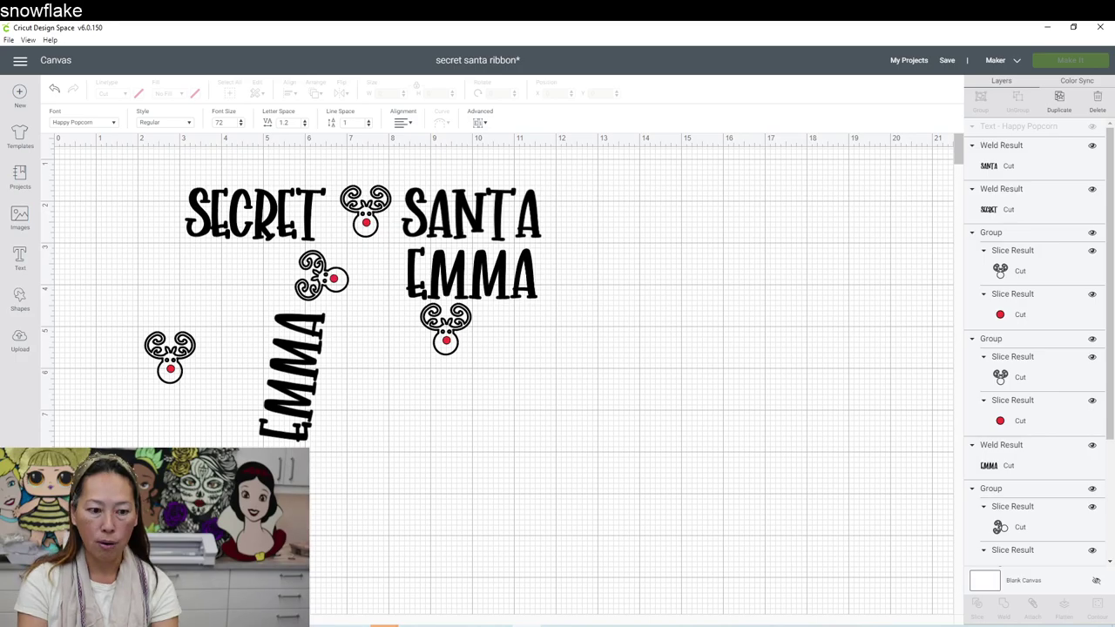
Step: Add a 'Fr:' text label and move it to the right of the art
{"action": "left_click", "coordinate": [170, 194]}
{"action": "type", "text": "Fr"}
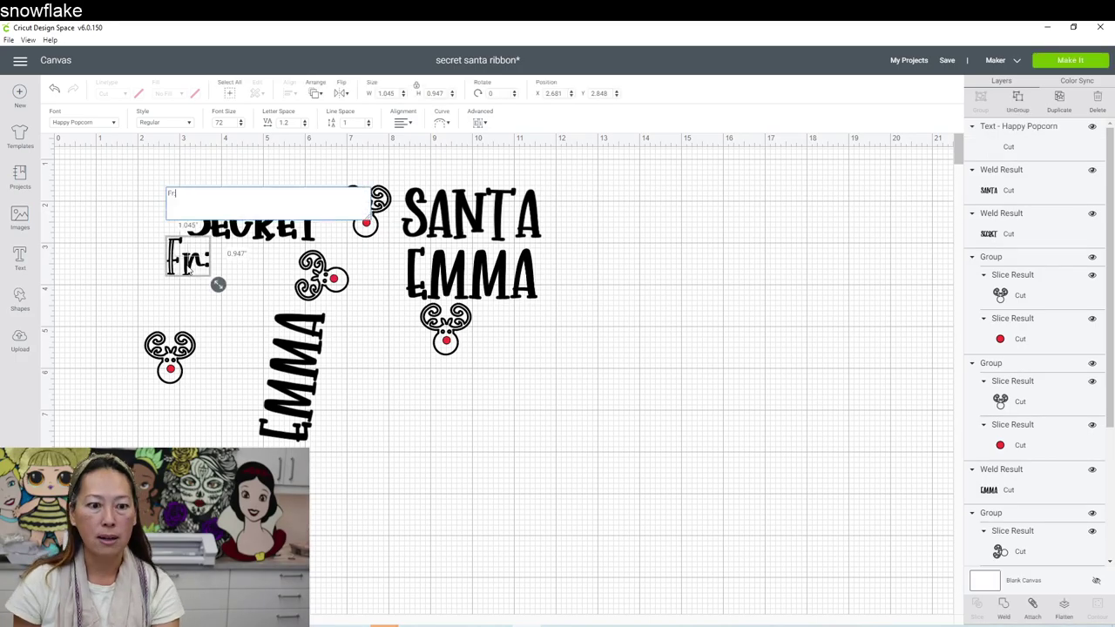
{"action": "left_click_drag", "start_coordinate": [158, 259], "coordinate": [672, 197]}
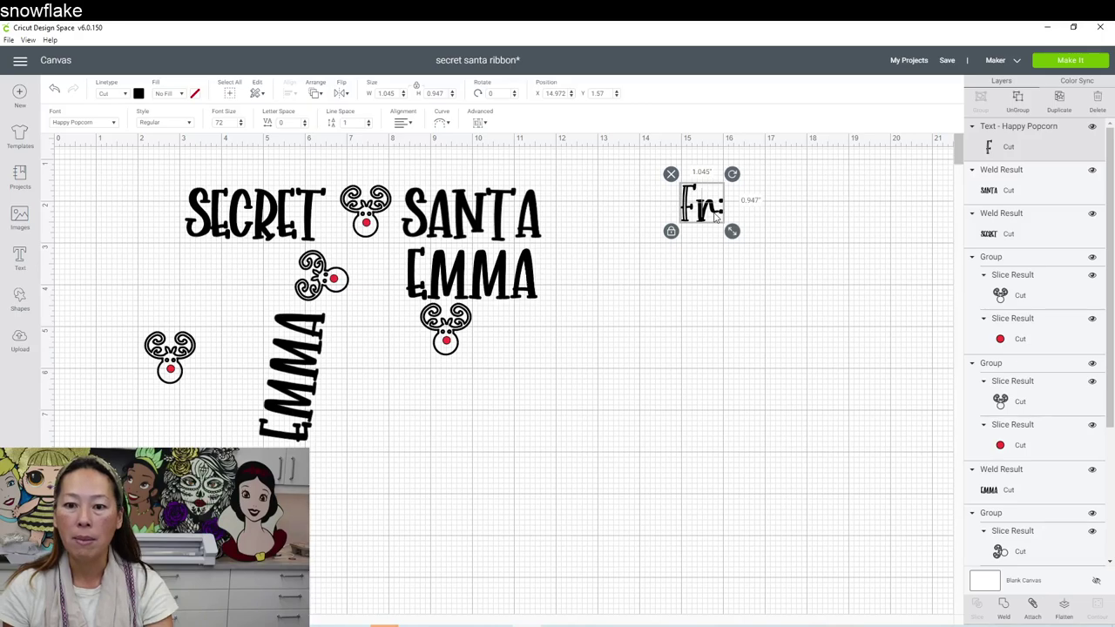
{"action": "double_click", "coordinate": [715, 218]}
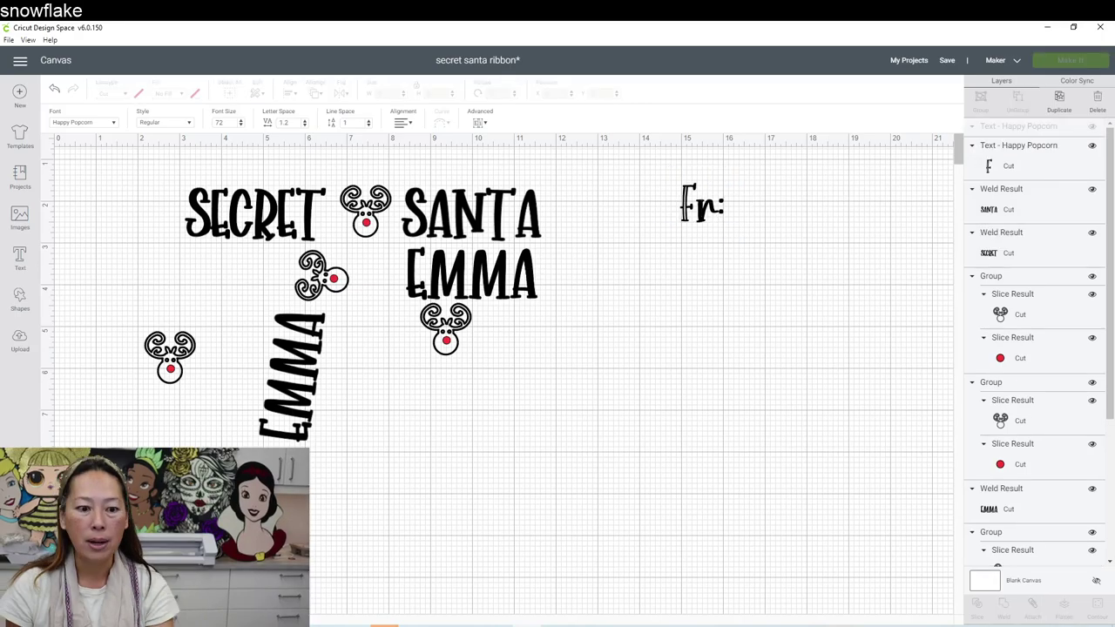
Step: Add a 'To:' text label and line it up to the right of 'Fr:'
{"action": "left_click", "coordinate": [169, 193]}
{"action": "type", "text": "To"}
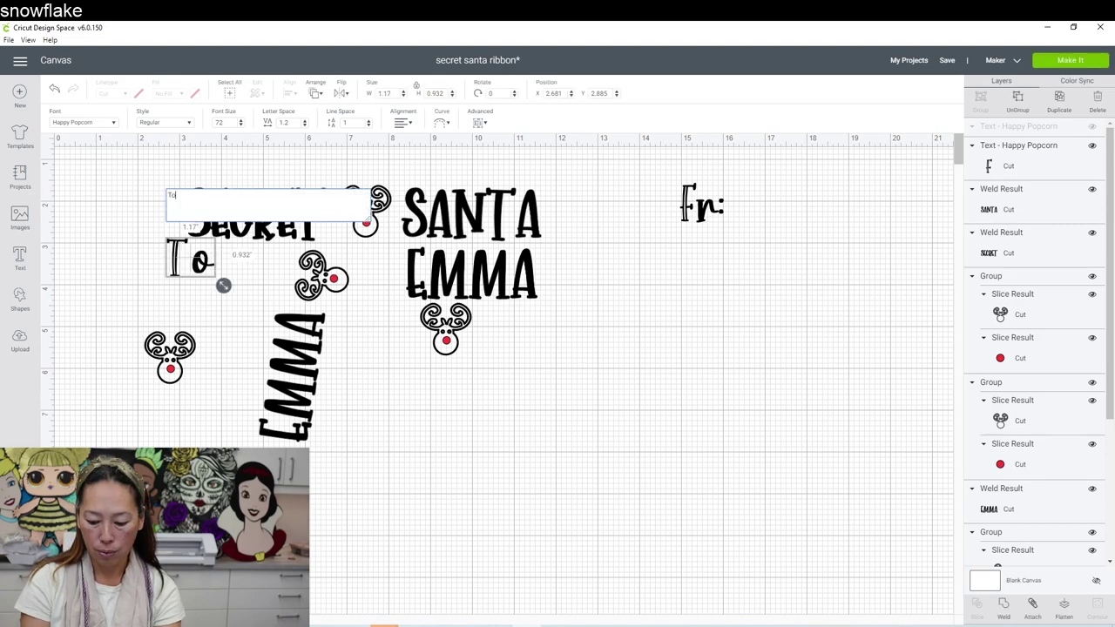
{"action": "type", "text": ":"}
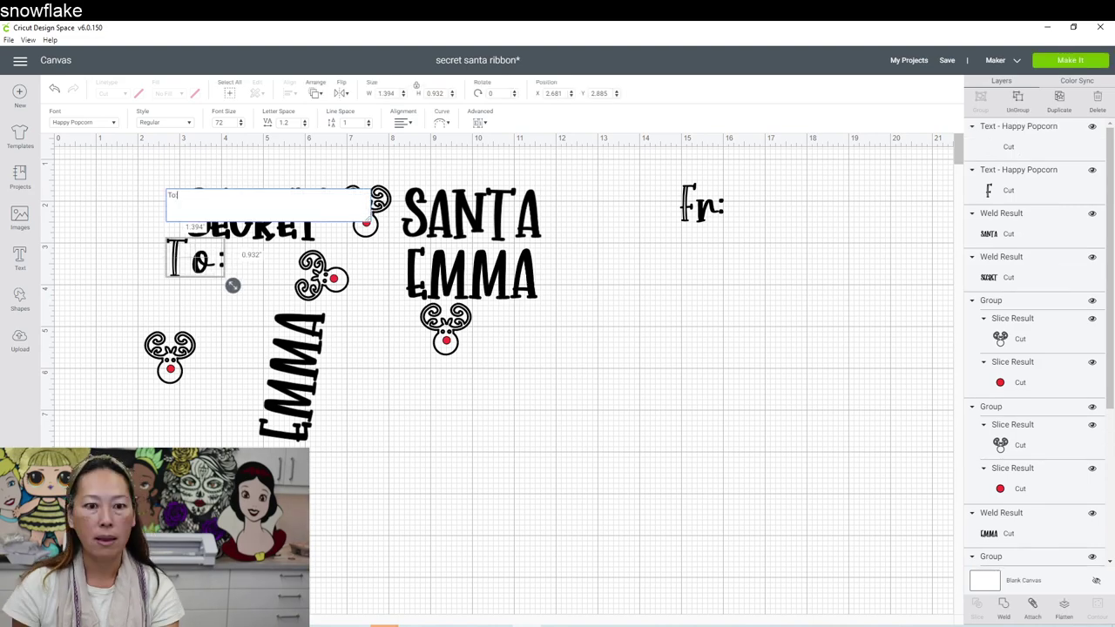
{"action": "left_click_drag", "start_coordinate": [206, 270], "coordinate": [625, 242]}
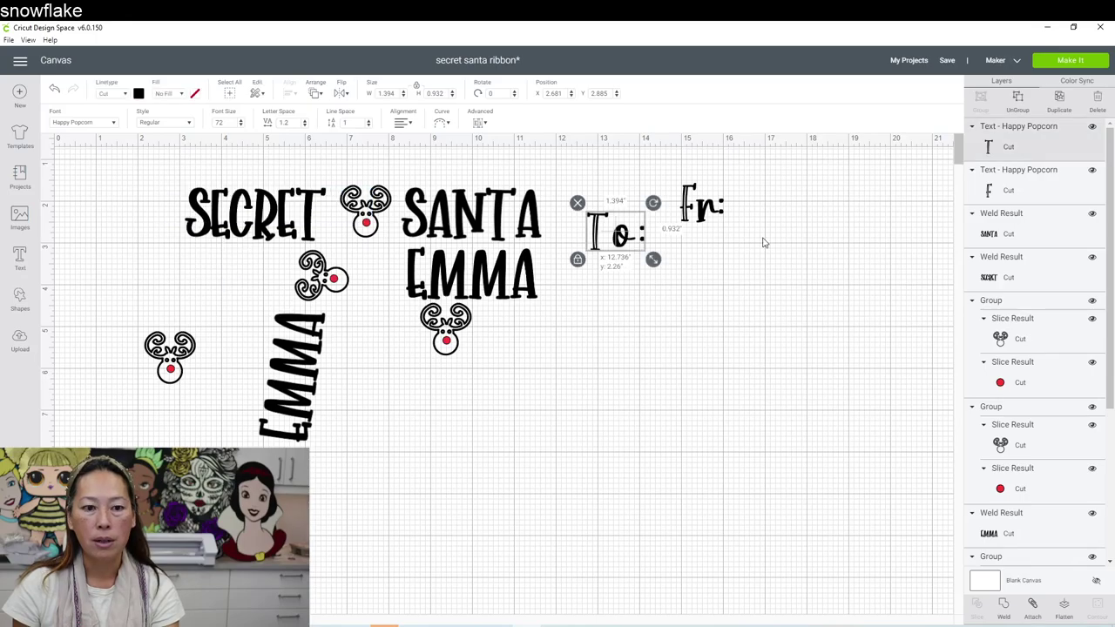
{"action": "left_click_drag", "start_coordinate": [615, 232], "coordinate": [814, 208]}
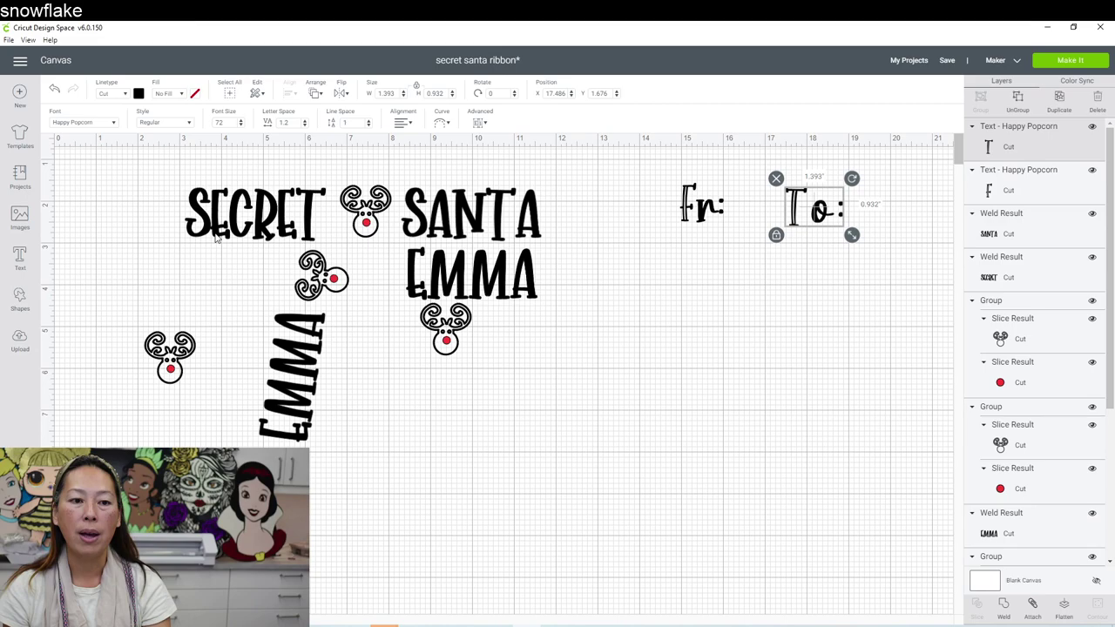
{"action": "left_click", "coordinate": [216, 243]}
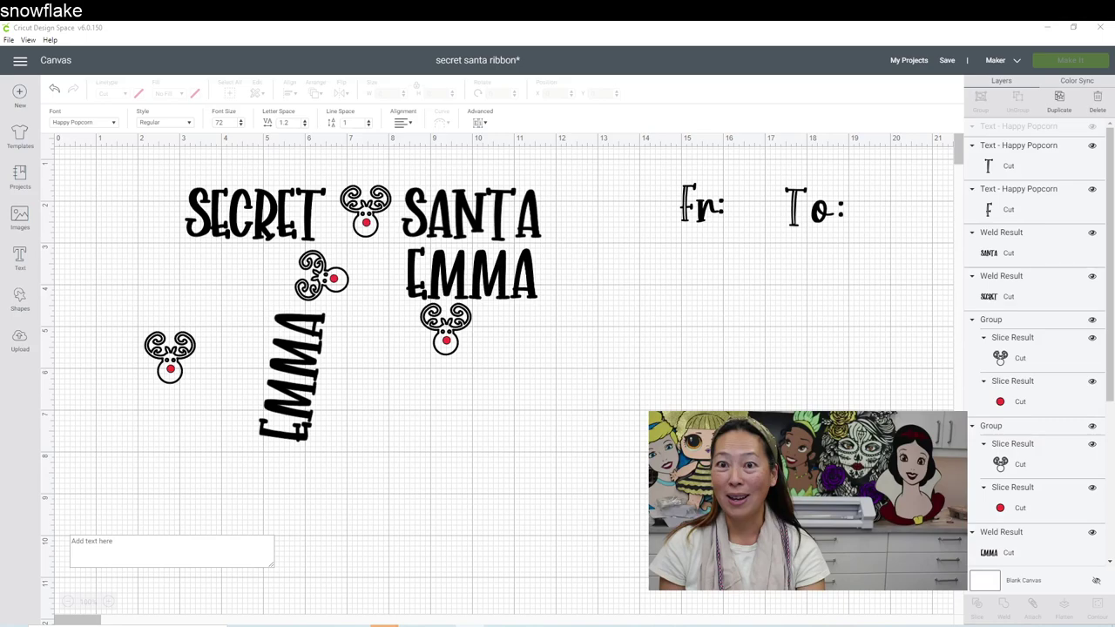
Step: Type SANTA as a new text object with one letter per line
{"action": "left_click", "coordinate": [121, 550]}
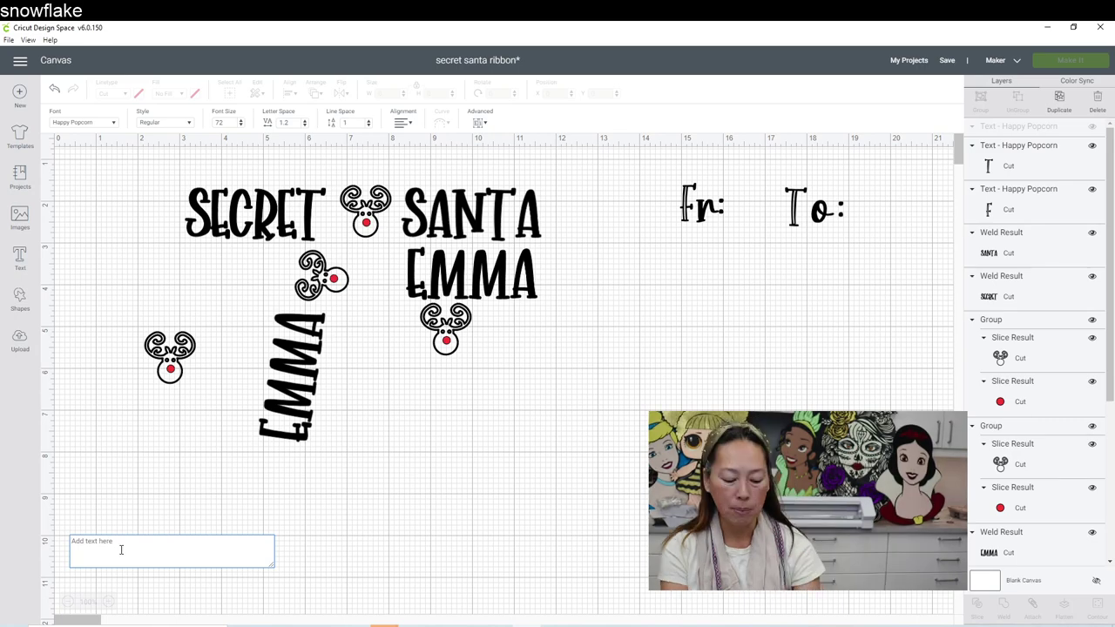
{"action": "type", "text": "S"}
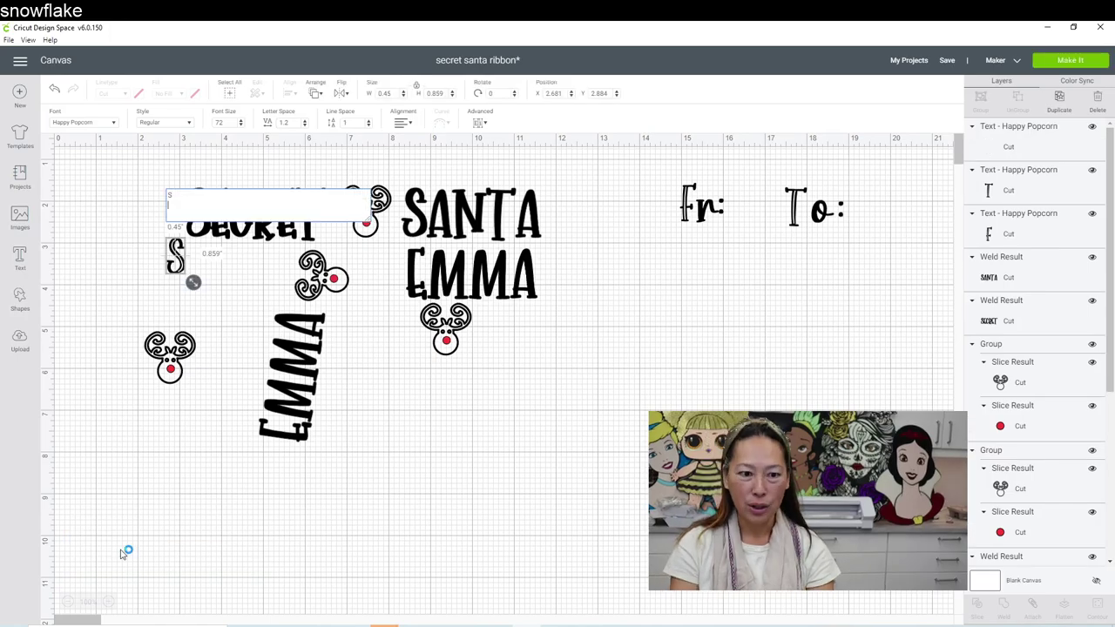
{"action": "key", "text": "Return"}
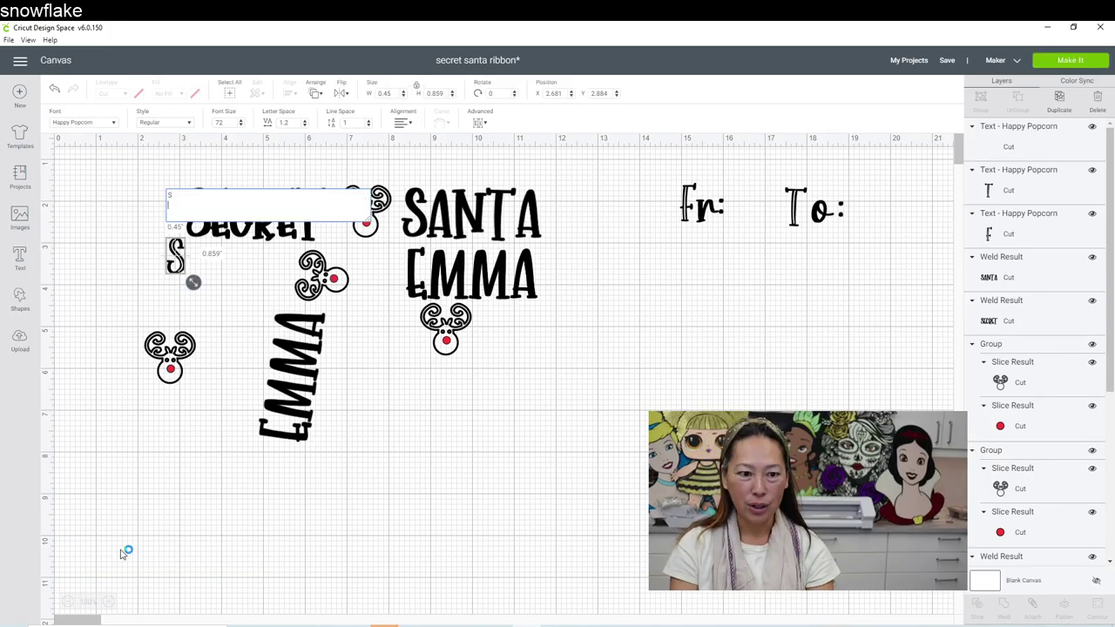
{"action": "type", "text": "A"}
{"action": "key", "text": "Return"}
{"action": "type", "text": "N"}
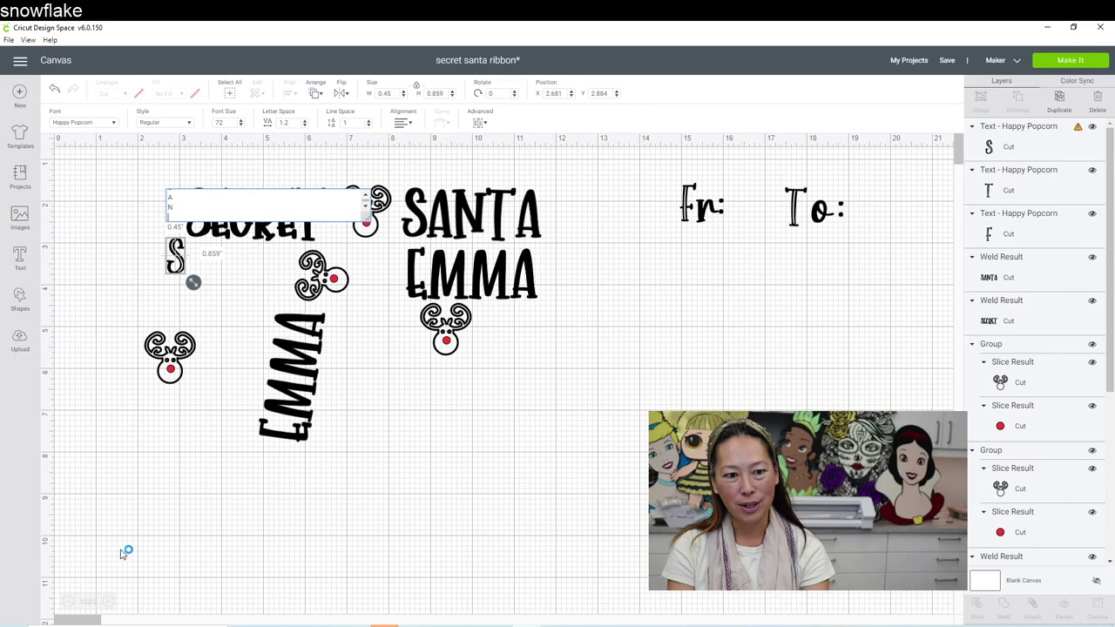
{"action": "key", "text": "Return"}
{"action": "type", "text": "T"}
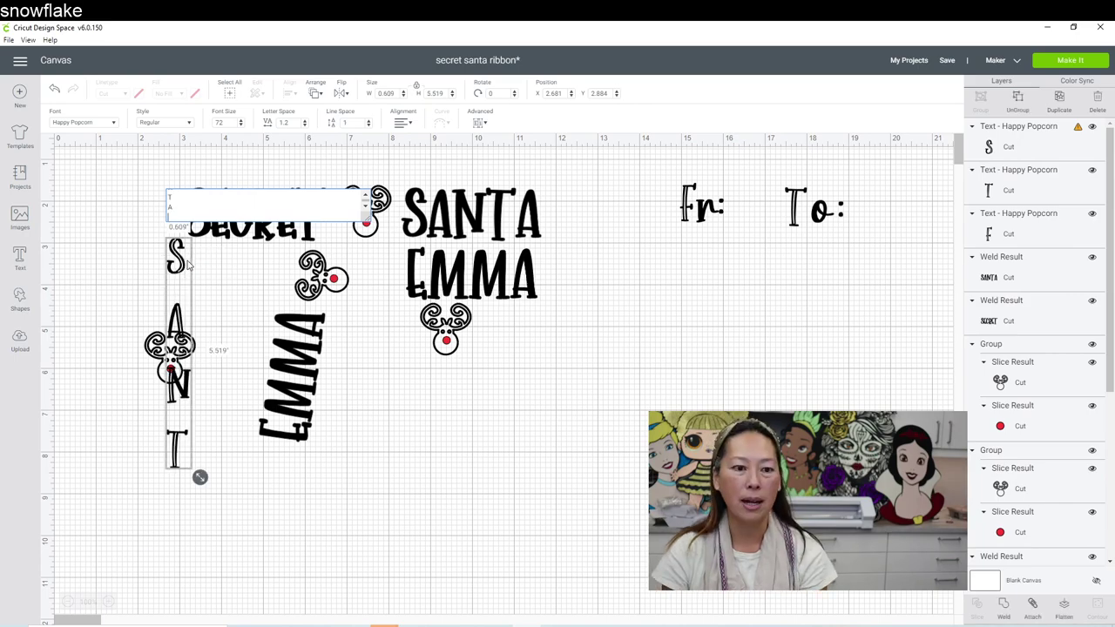
{"action": "key", "text": "Return"}
{"action": "type", "text": "A"}
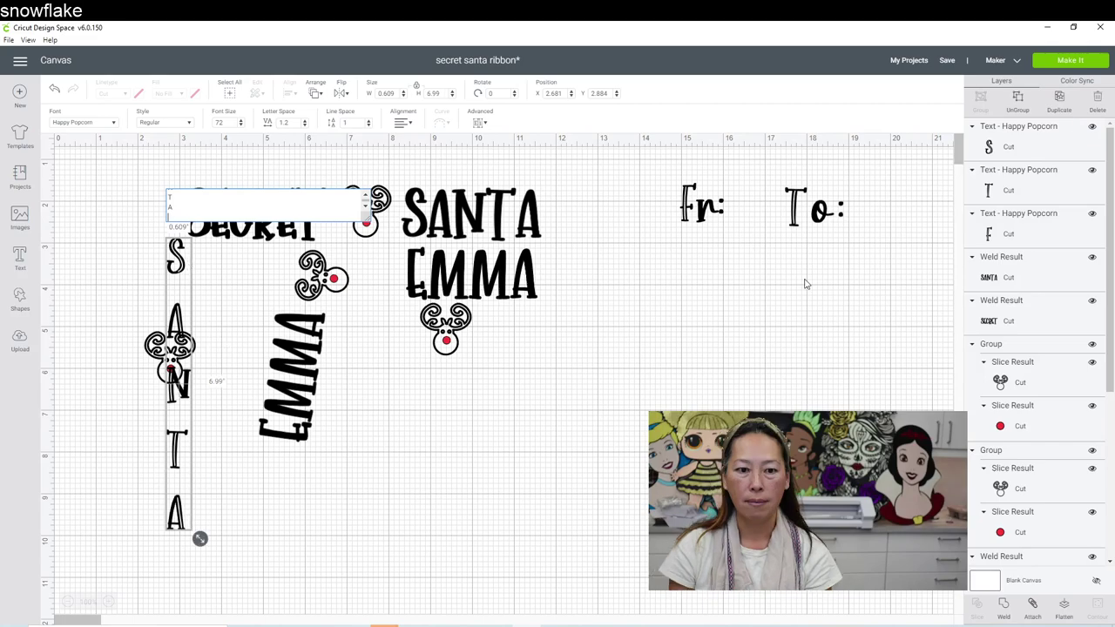
{"action": "left_click", "coordinate": [172, 271]}
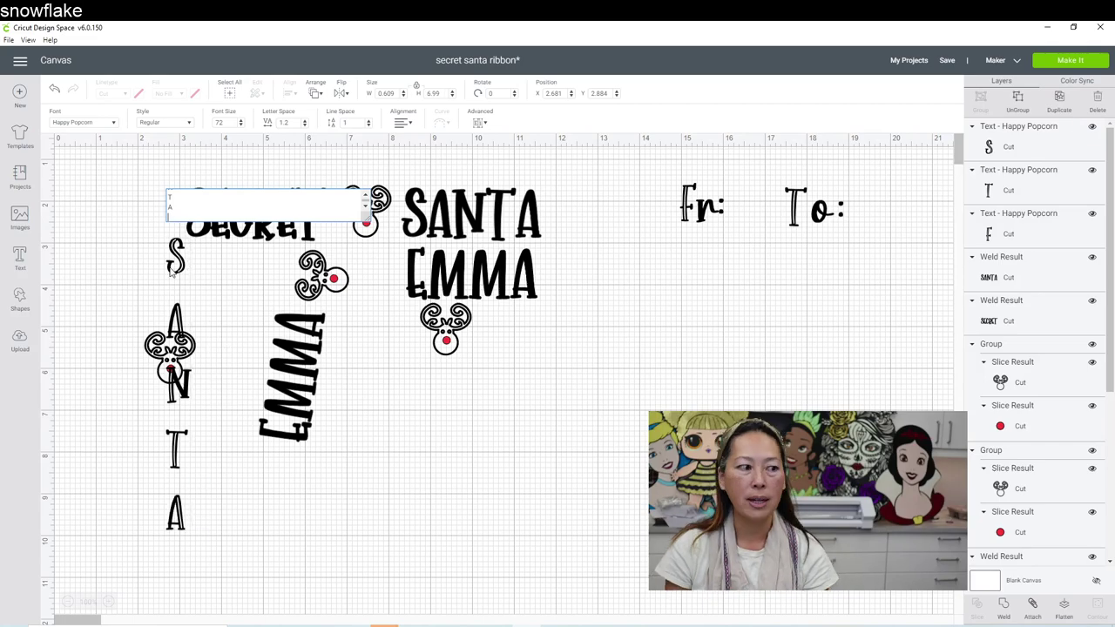
Step: Position the vertical SANTA and move 'Fr:' directly above it
{"action": "left_click_drag", "start_coordinate": [171, 270], "coordinate": [719, 288]}
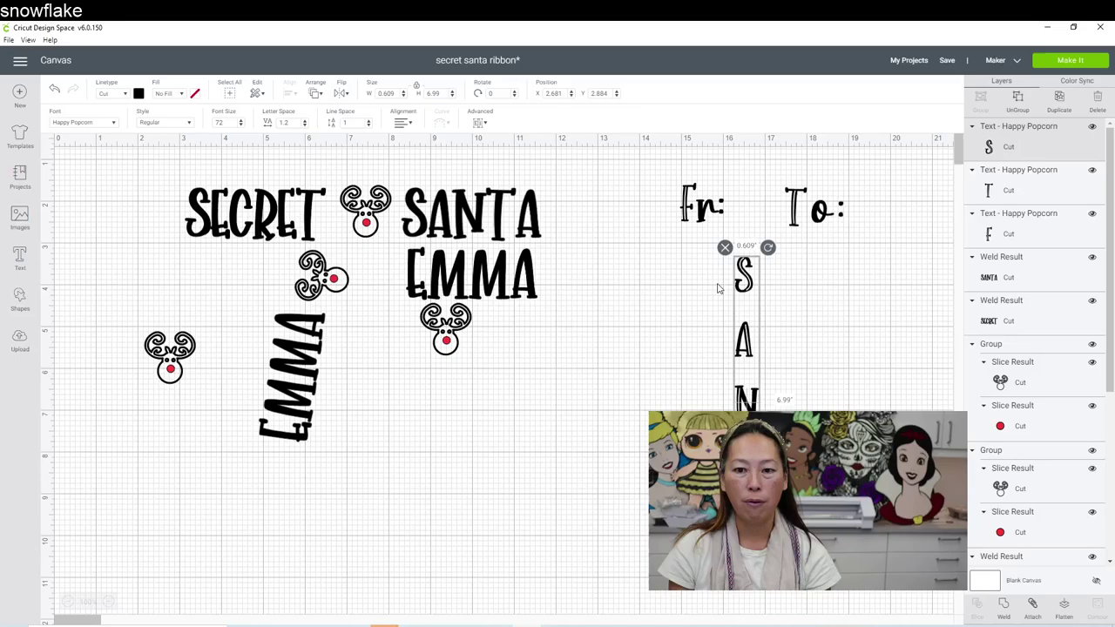
{"action": "left_click_drag", "start_coordinate": [719, 288], "coordinate": [599, 267]}
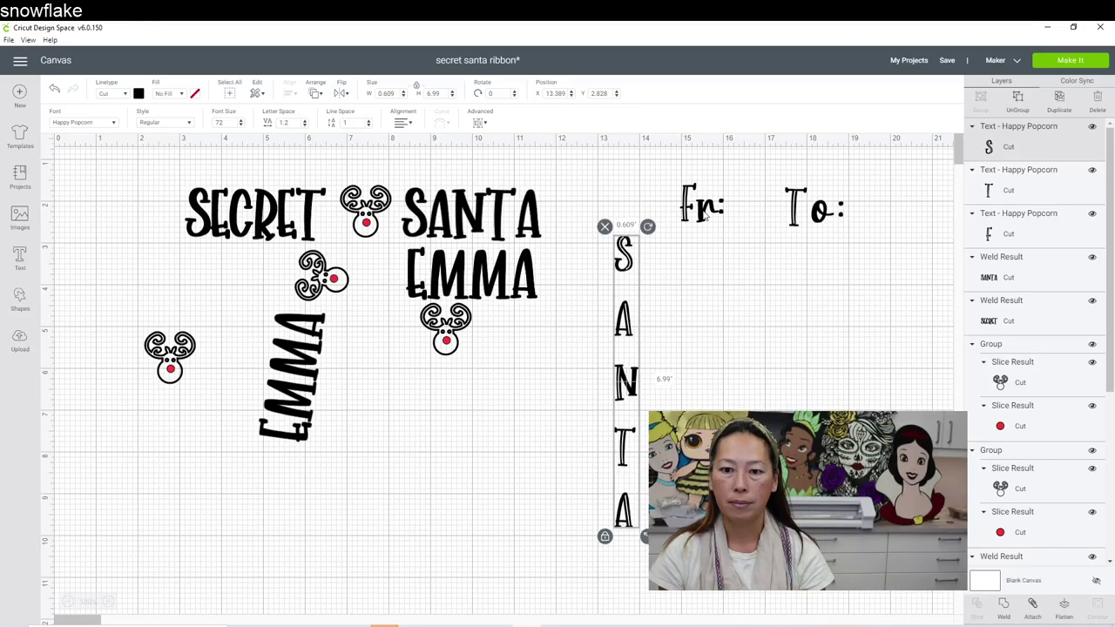
{"action": "left_click_drag", "start_coordinate": [705, 217], "coordinate": [630, 216]}
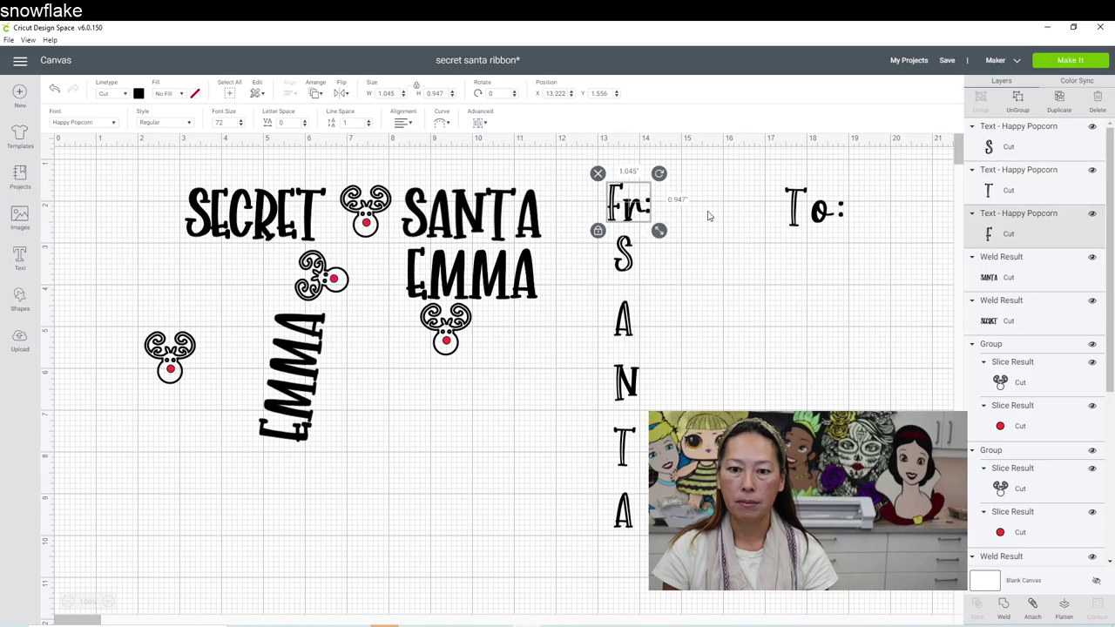
Step: Set the 'Fr:' label's width to 1.4 in
{"action": "double_click", "coordinate": [394, 93]}
{"action": "type", "text": "1"}
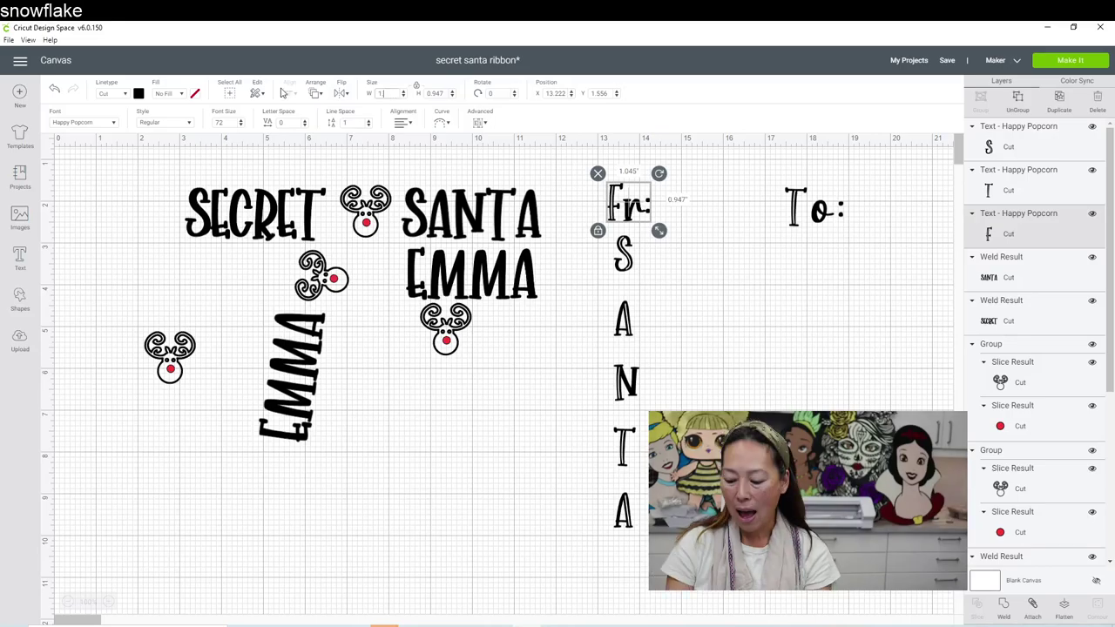
{"action": "type", "text": ".4"}
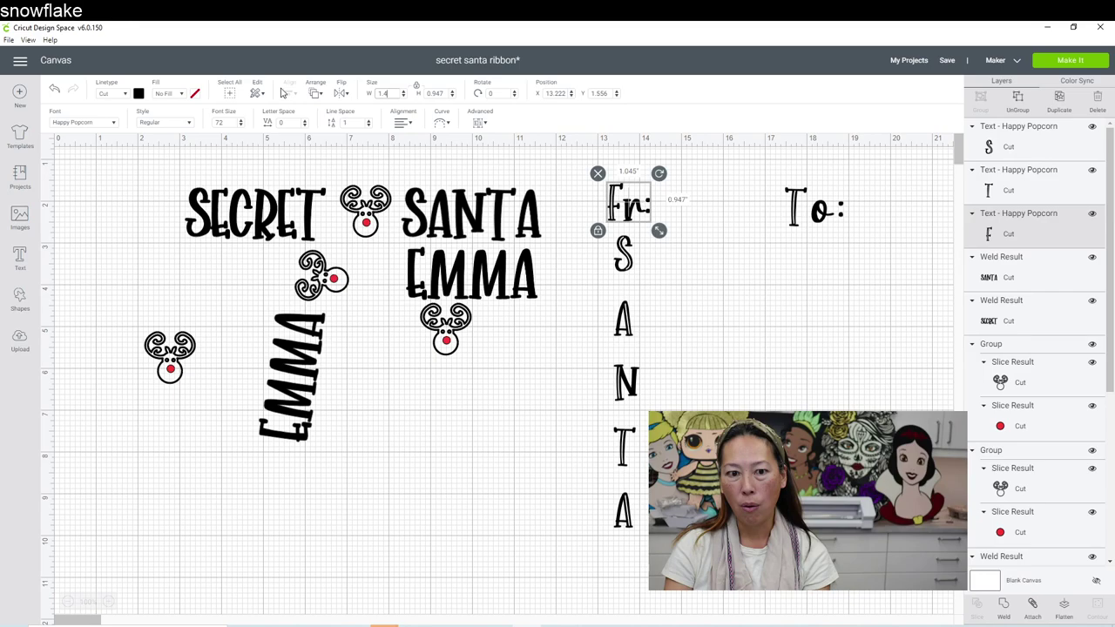
{"action": "key", "text": "Tab"}
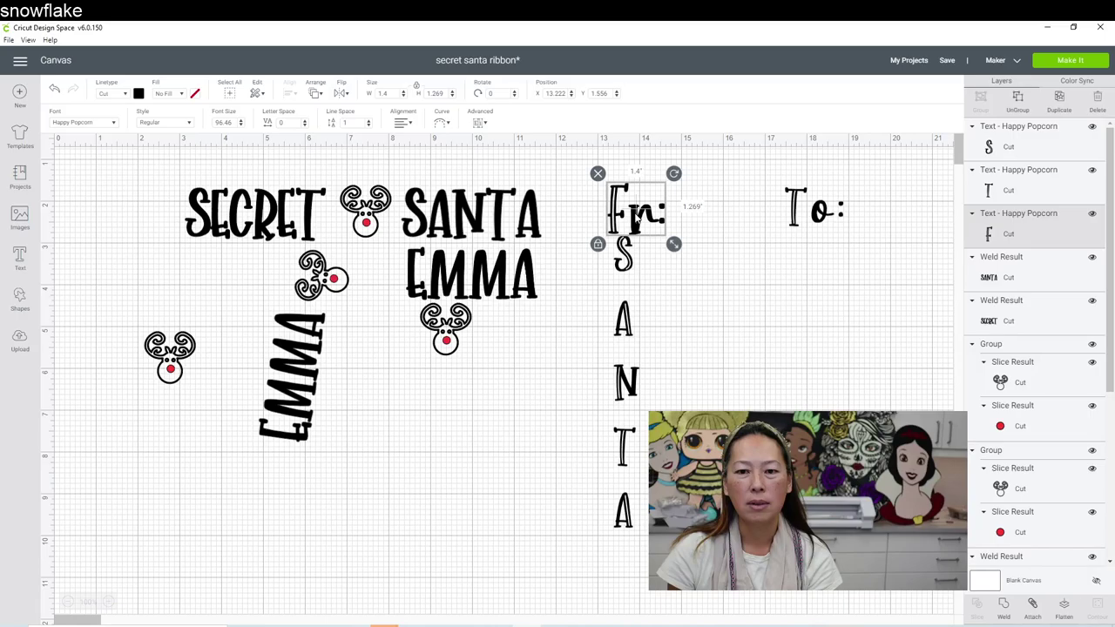
Step: Enlarge the vertical SANTA to 1.25 in wide and nudge it down slightly
{"action": "left_click", "coordinate": [623, 259]}
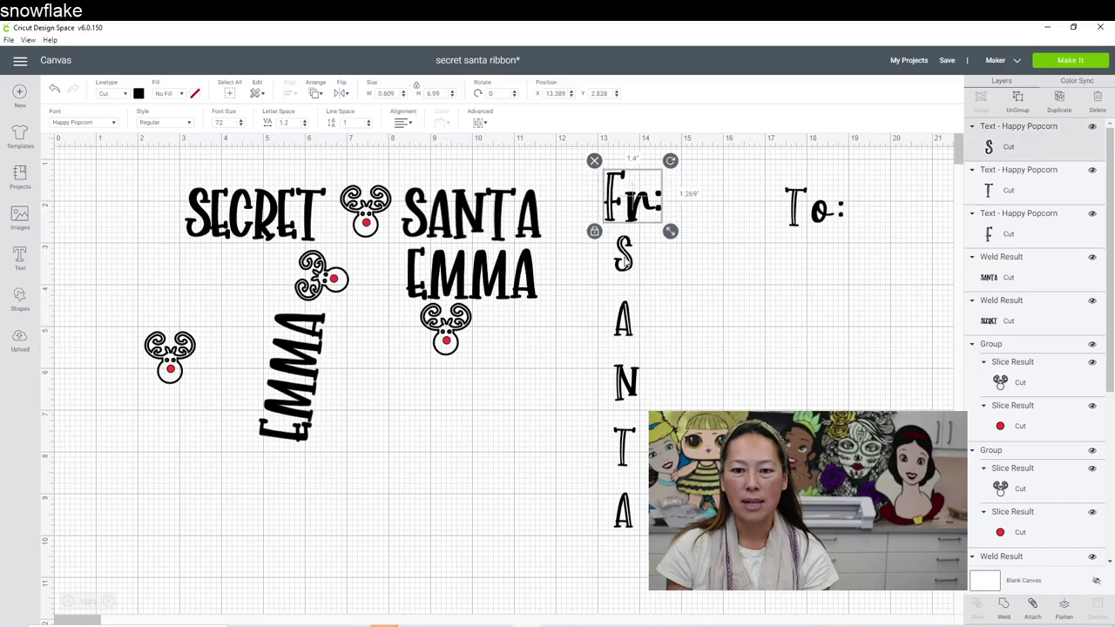
{"action": "left_click", "coordinate": [624, 260]}
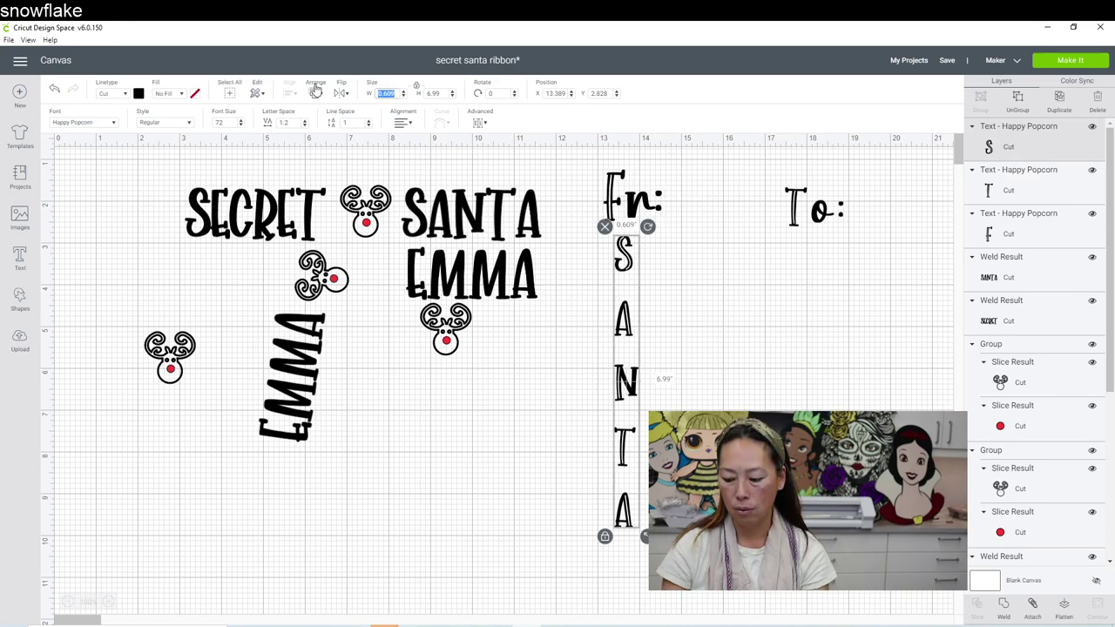
{"action": "type", "text": "1.25"}
{"action": "key", "text": "Return"}
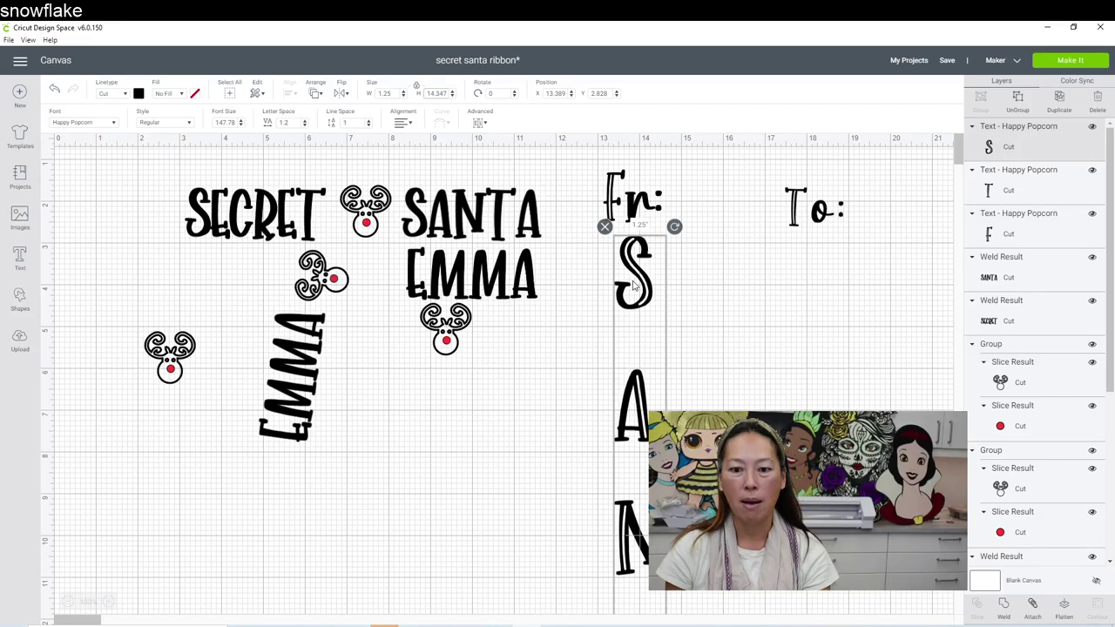
{"action": "left_click_drag", "start_coordinate": [634, 286], "coordinate": [642, 309]}
{"action": "scroll", "coordinate": [642, 305], "scroll_direction": "down", "scroll_amount": 5}
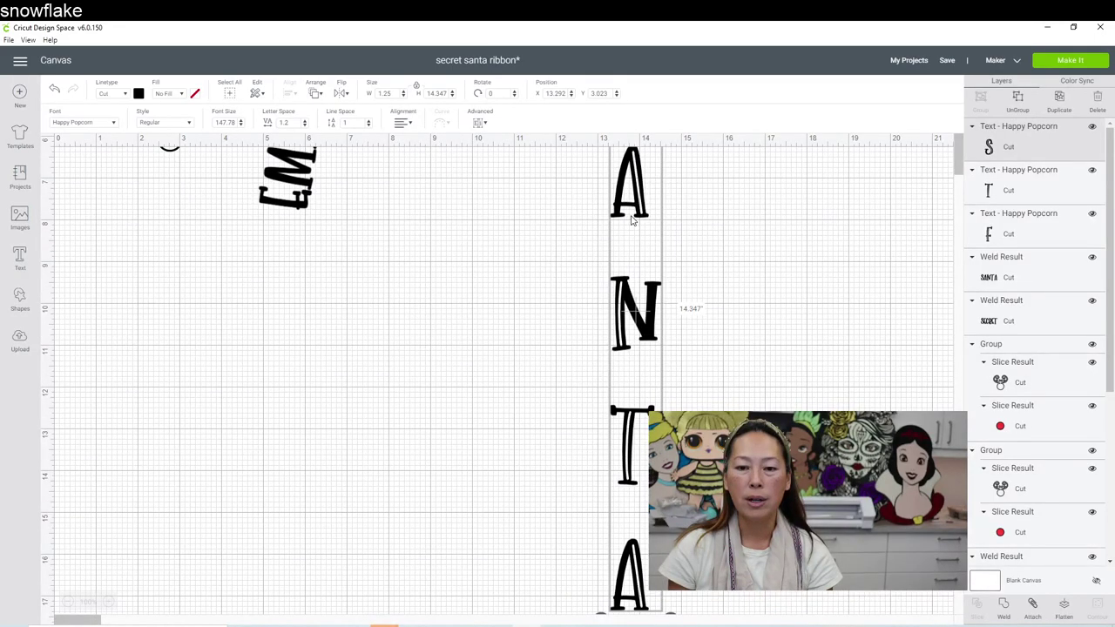
Step: Ungroup SANTA into letters and move the A, N and T up to close gaps
{"action": "scroll", "coordinate": [633, 220], "scroll_direction": "up", "scroll_amount": 4}
{"action": "left_click", "coordinate": [1025, 103]}
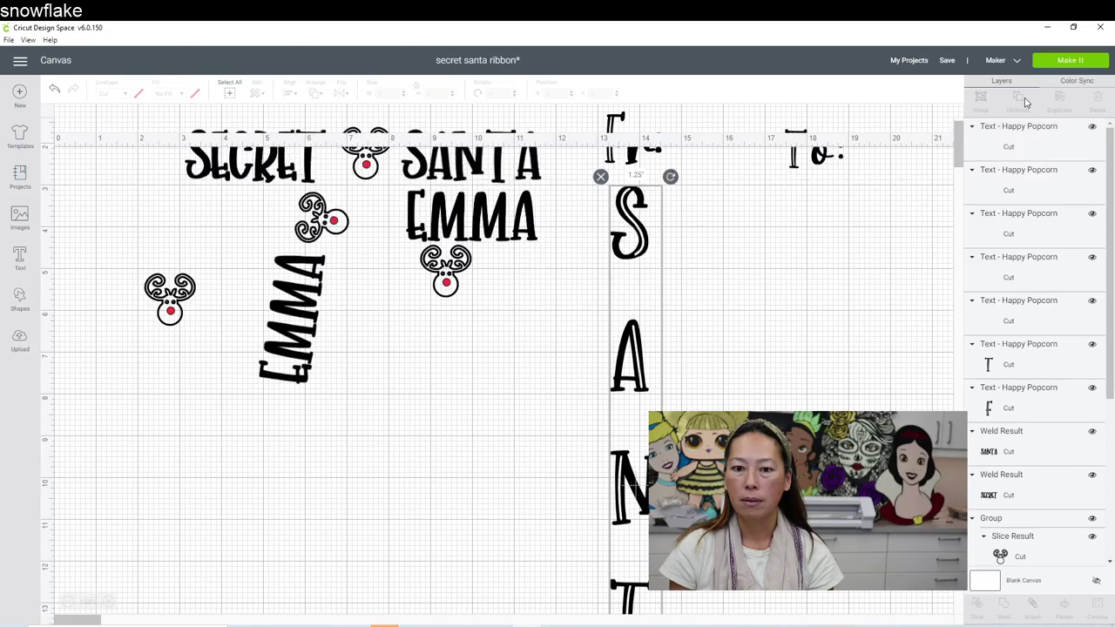
{"action": "left_click", "coordinate": [695, 227]}
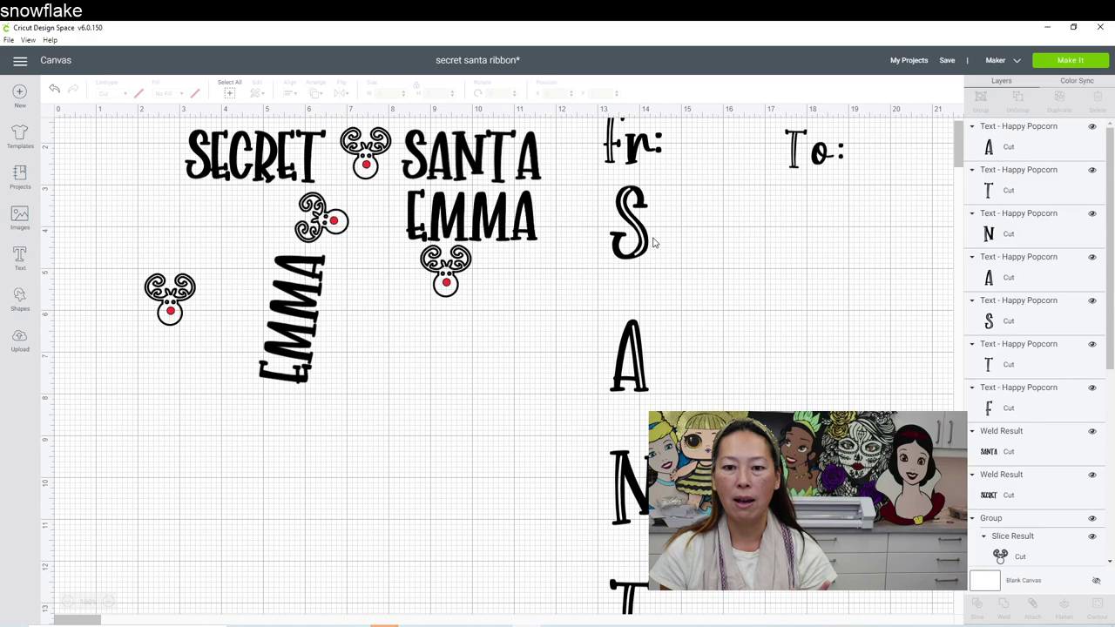
{"action": "left_click_drag", "start_coordinate": [629, 357], "coordinate": [626, 307]}
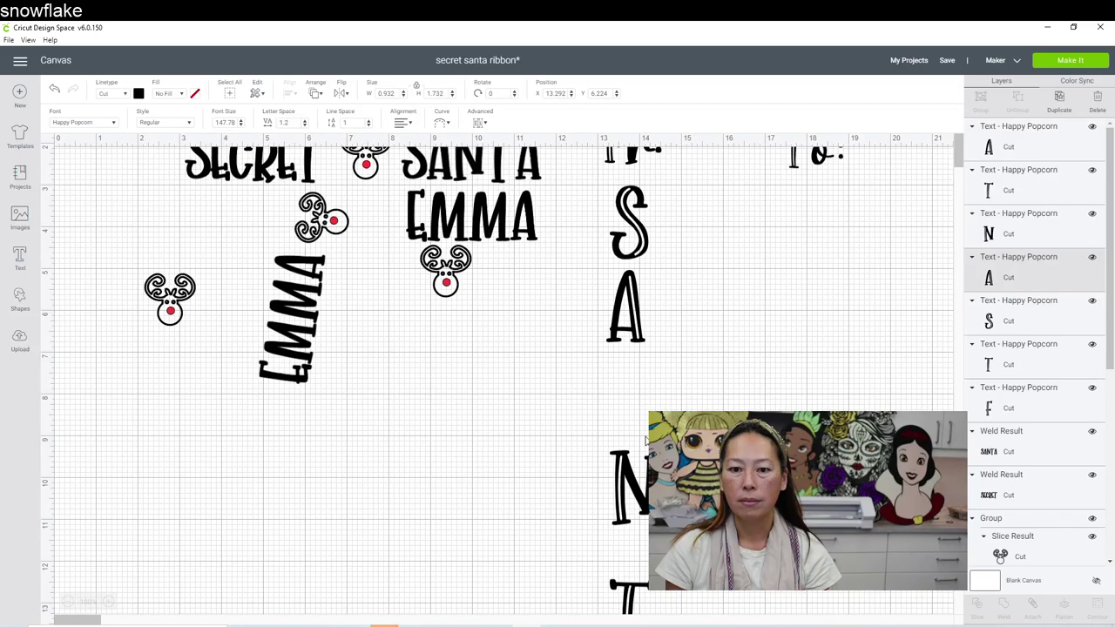
{"action": "left_click_drag", "start_coordinate": [646, 440], "coordinate": [645, 347]}
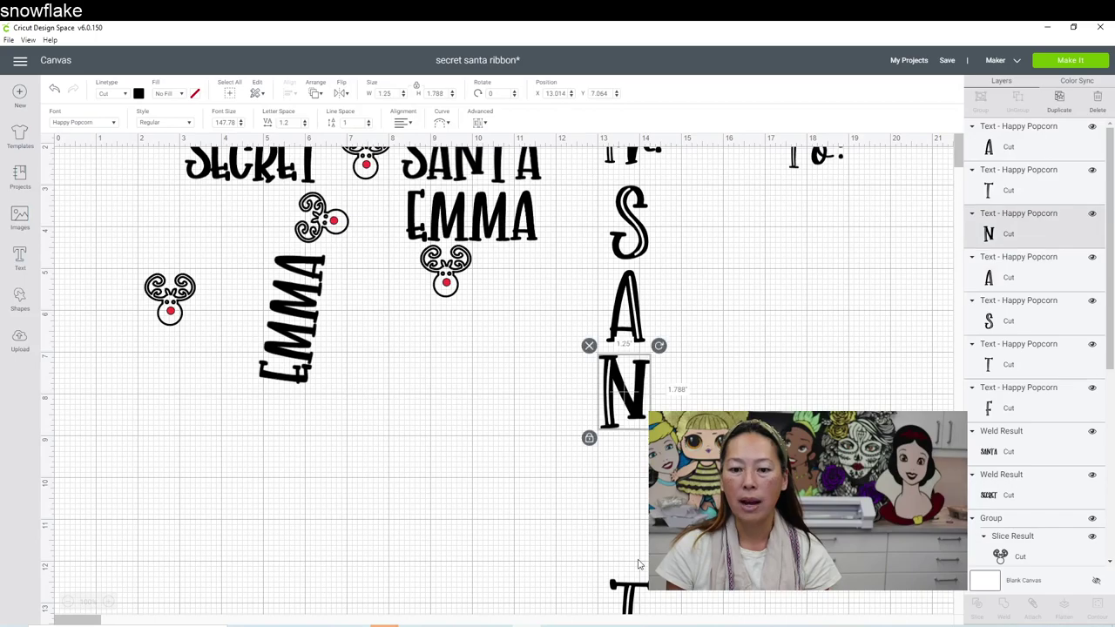
{"action": "left_click_drag", "start_coordinate": [630, 605], "coordinate": [627, 467]}
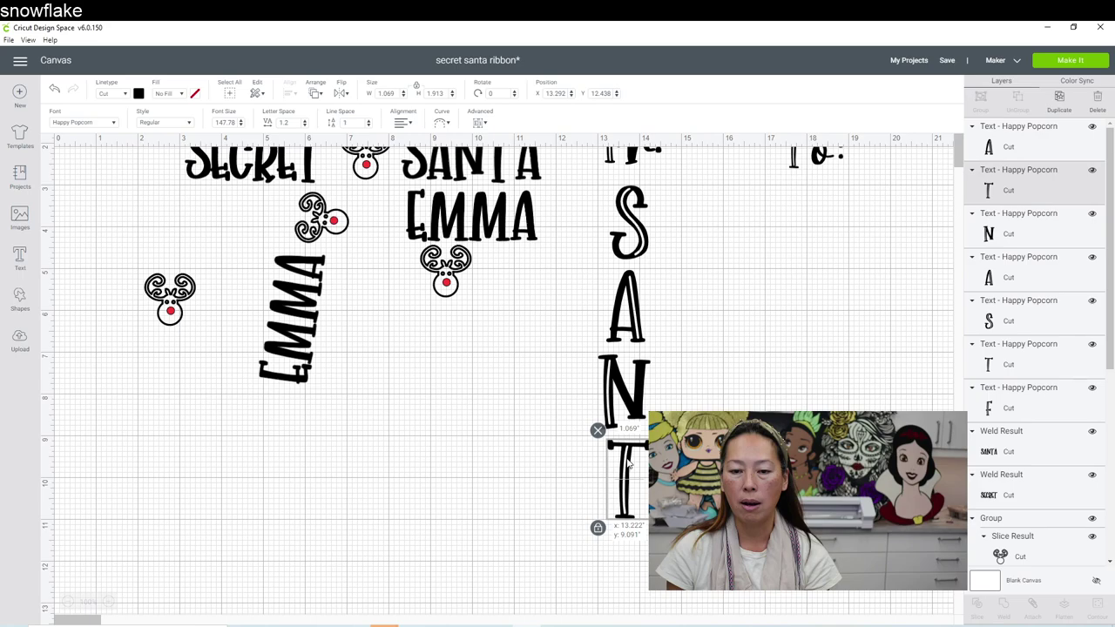
Step: Move the final A up and select all SANTA letters together with 'Fr:'
{"action": "scroll", "coordinate": [627, 466], "scroll_direction": "down", "scroll_amount": 3}
{"action": "left_click", "coordinate": [627, 453]}
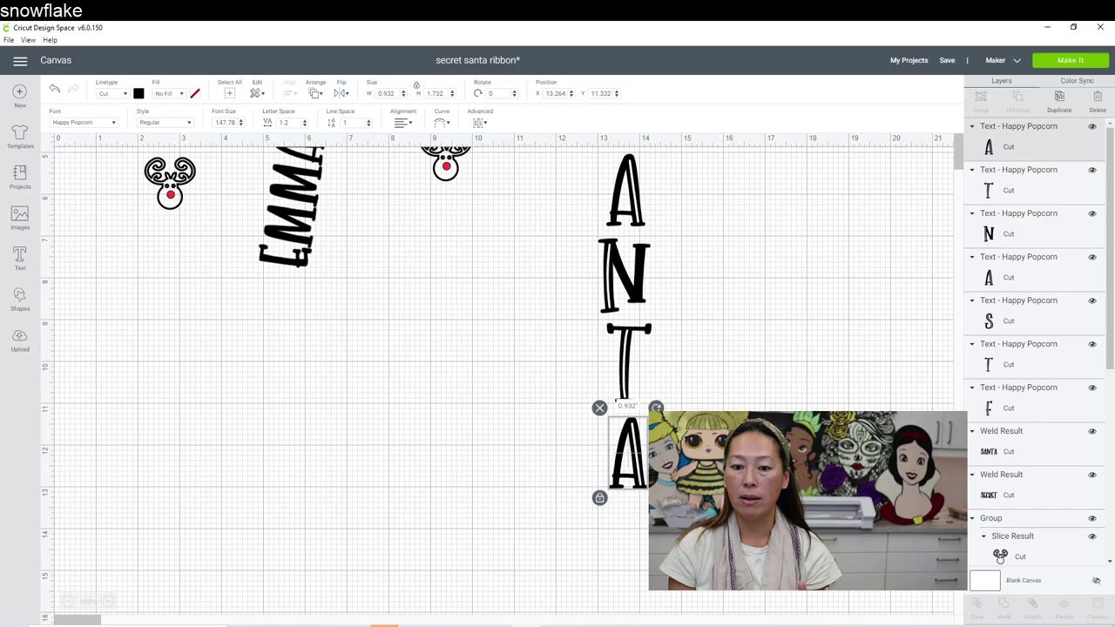
{"action": "scroll", "coordinate": [627, 349], "scroll_direction": "up", "scroll_amount": 3}
{"action": "left_click_drag", "start_coordinate": [662, 609], "coordinate": [590, 177]}
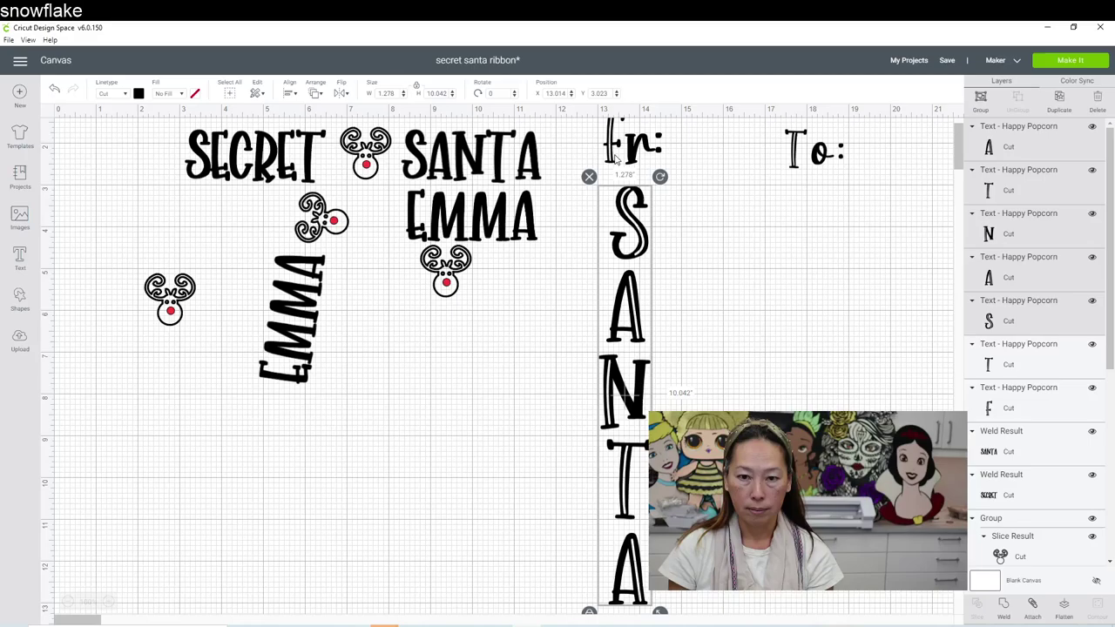
{"action": "left_click", "coordinate": [615, 157], "text": "shift"}
{"action": "scroll", "coordinate": [658, 313], "scroll_direction": "up", "scroll_amount": 2}
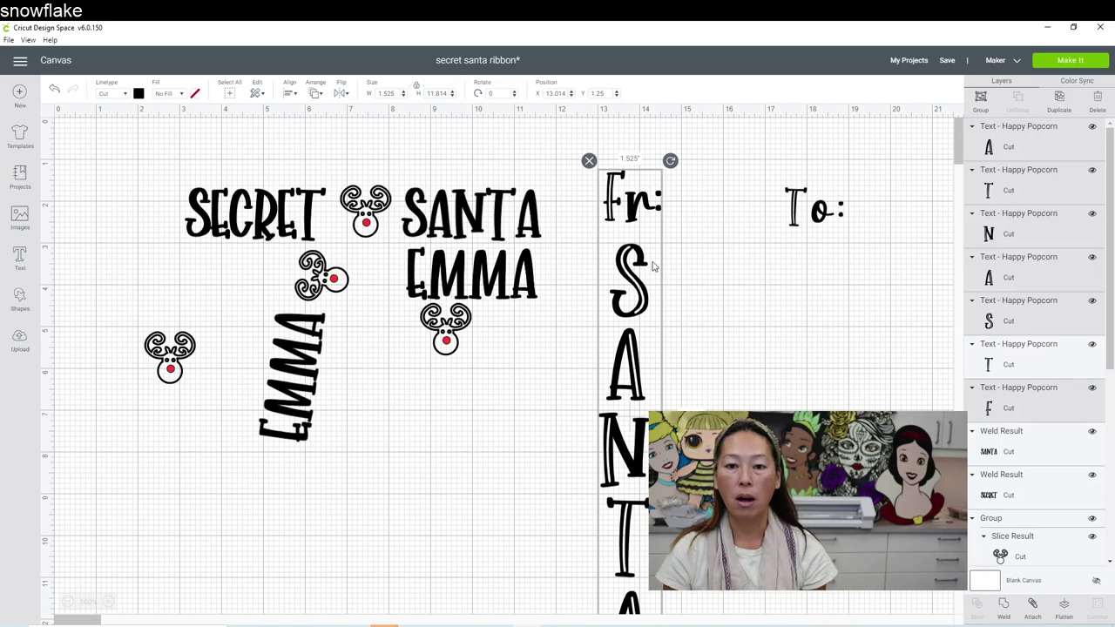
{"action": "scroll", "coordinate": [653, 266], "scroll_direction": "down", "scroll_amount": 4}
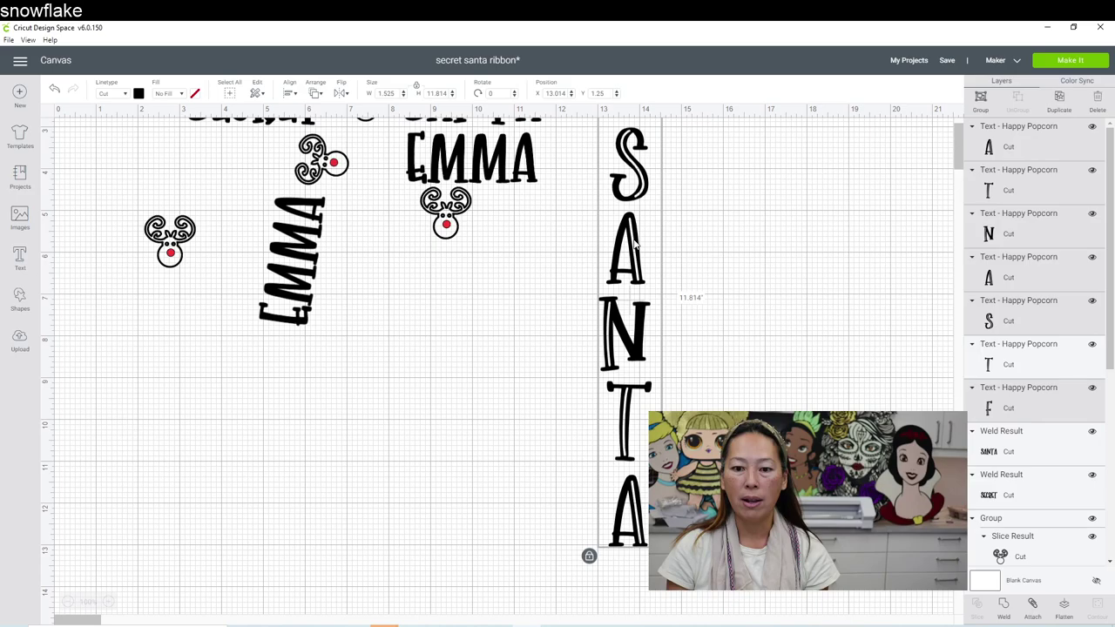
{"action": "scroll", "coordinate": [636, 247], "scroll_direction": "down", "scroll_amount": 2}
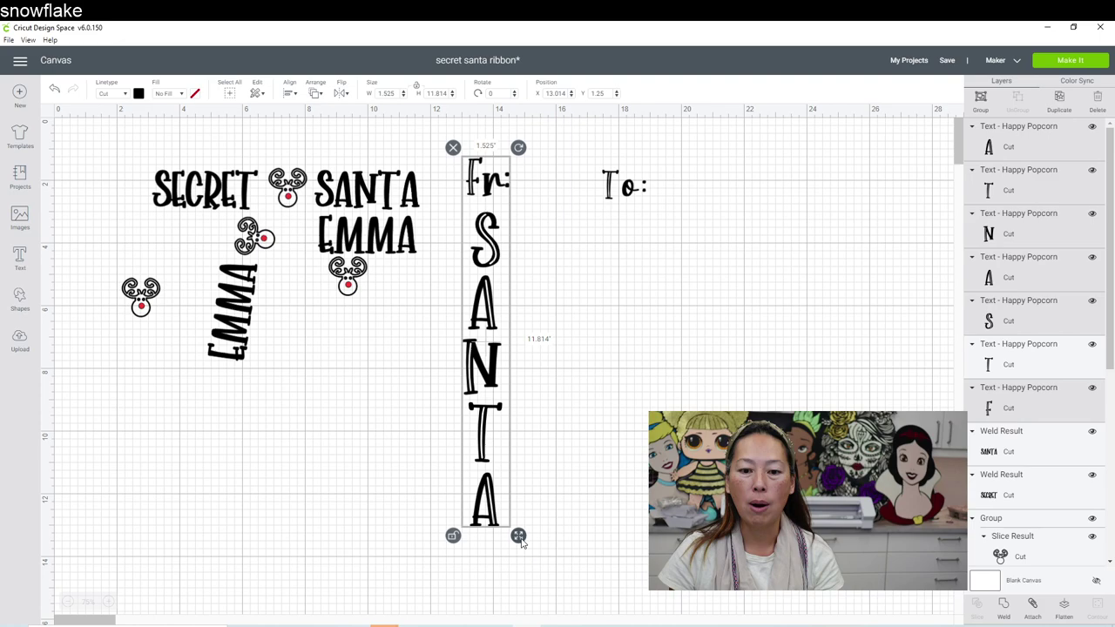
Step: Scale the Fr: SANTA column down to about 8.1 in tall and shift 'To:' left
{"action": "left_click_drag", "start_coordinate": [520, 542], "coordinate": [515, 457]}
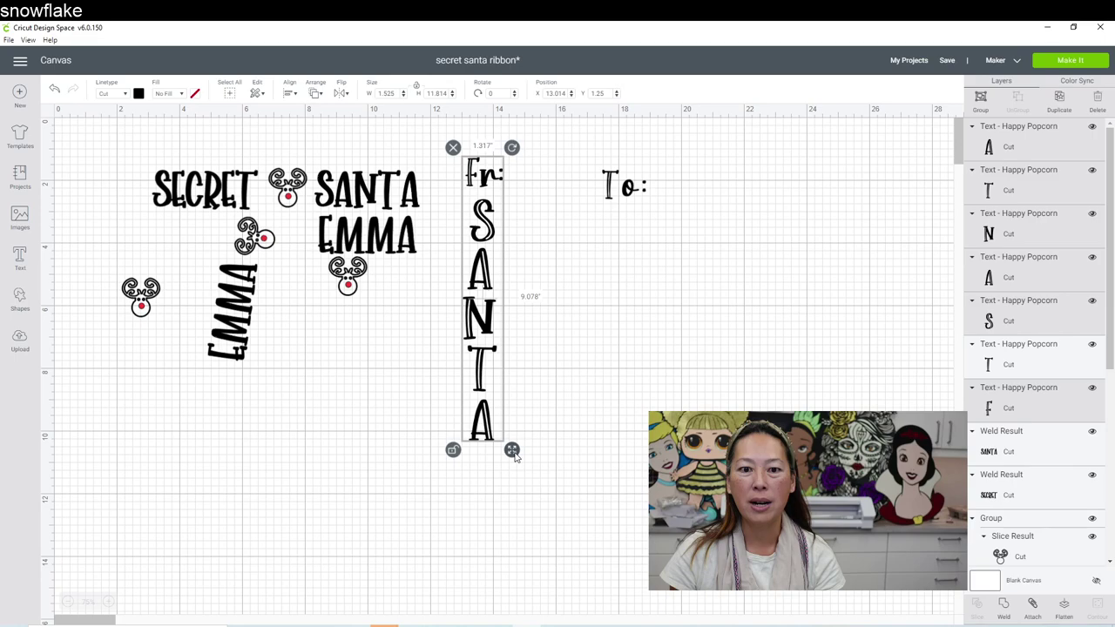
{"action": "left_click_drag", "start_coordinate": [515, 457], "coordinate": [515, 425]}
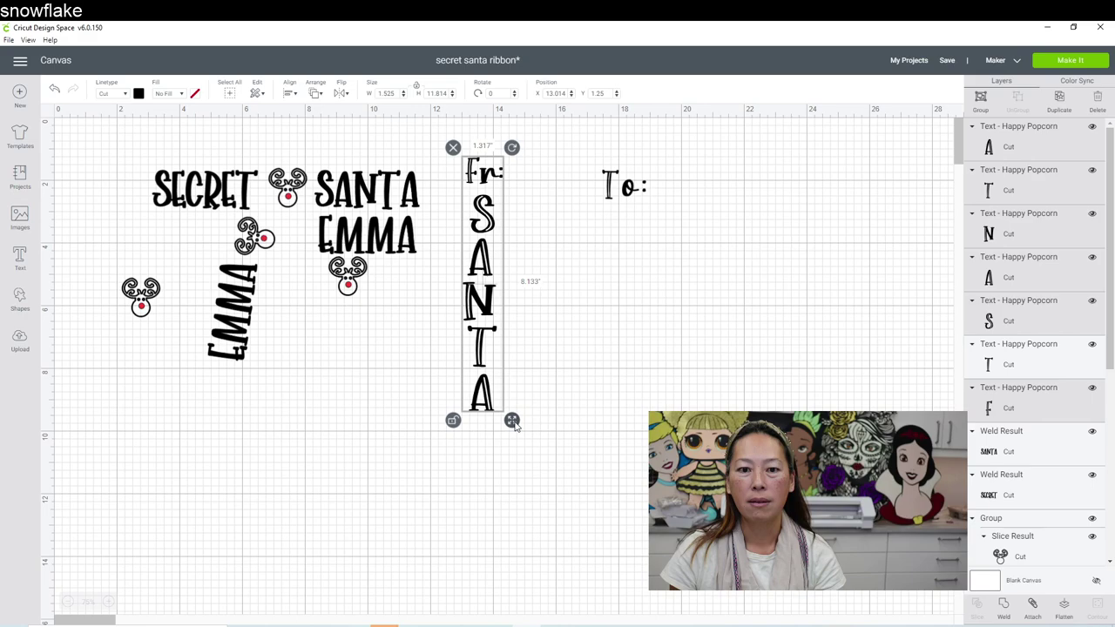
{"action": "left_click_drag", "start_coordinate": [623, 184], "coordinate": [568, 191]}
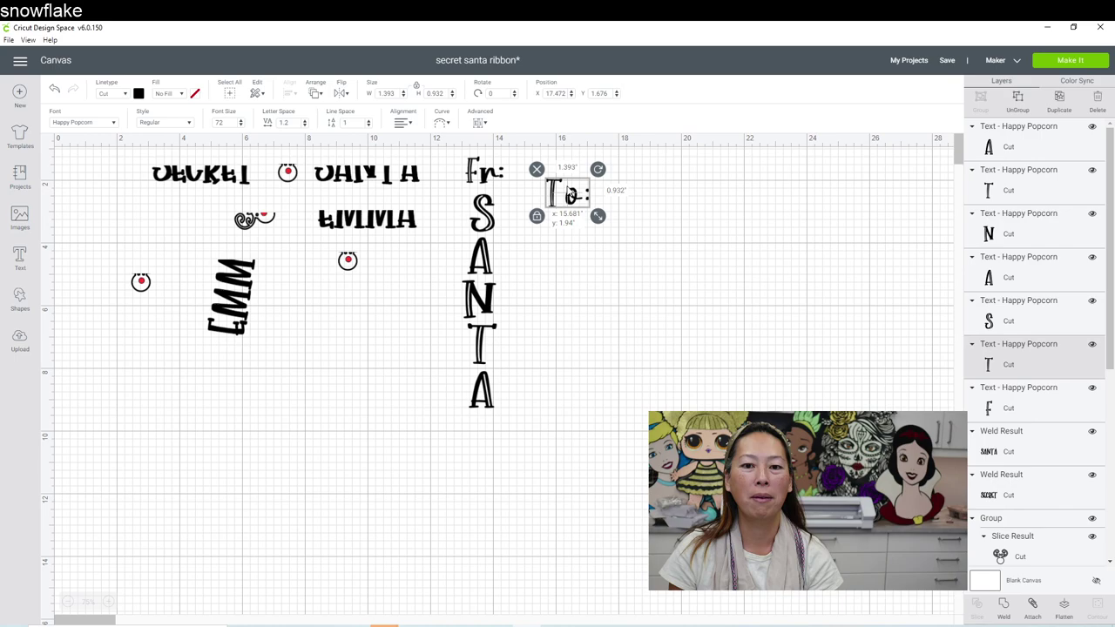
Step: Settle 'To:' in place and add the recipient's name as a vertical text column beneath it
{"action": "left_click_drag", "start_coordinate": [568, 194], "coordinate": [593, 191]}
{"action": "left_click", "coordinate": [20, 258]}
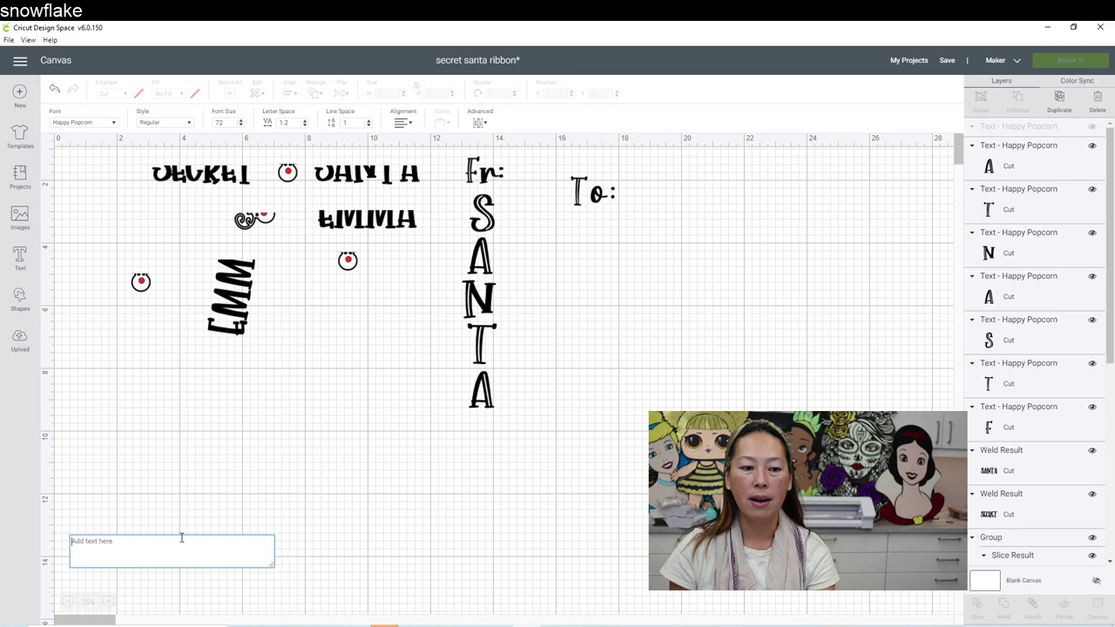
{"action": "type", "text": "C H A P"}
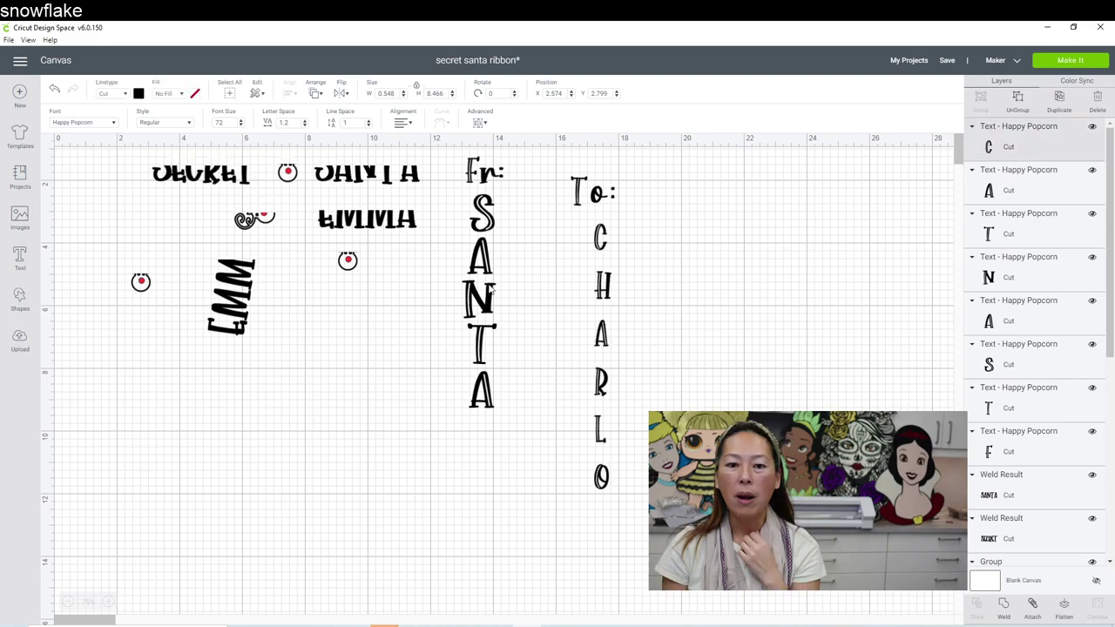
{"action": "left_click", "coordinate": [601, 335]}
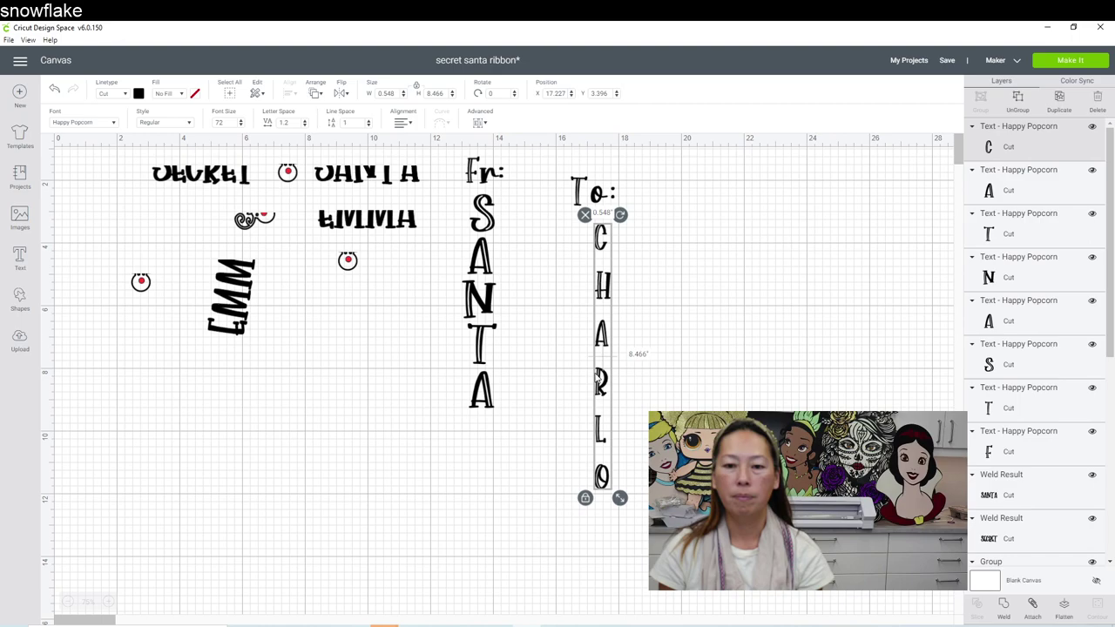
Step: Set the vertical recipient-name column's width to 1.25 in
{"action": "left_click", "coordinate": [384, 93]}
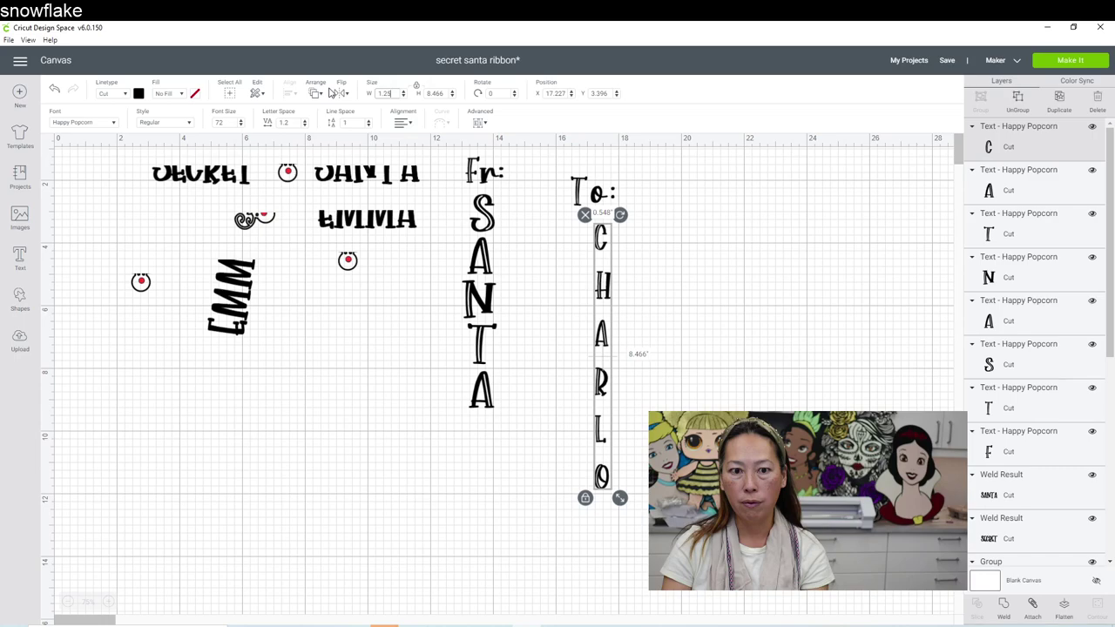
{"action": "left_click", "coordinate": [585, 192]}
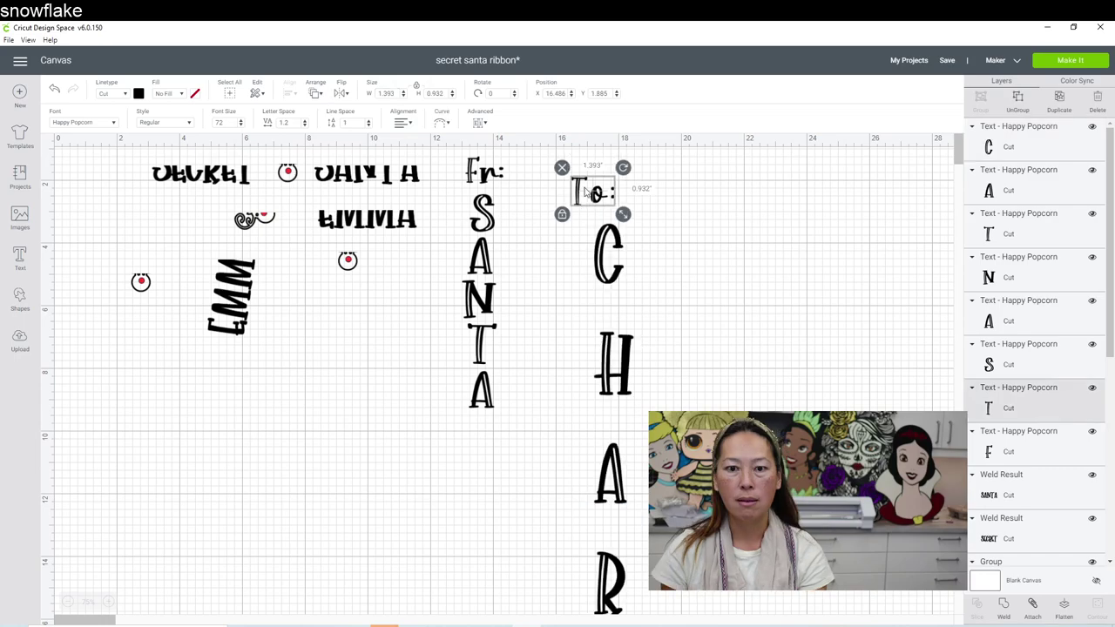
{"action": "left_click", "coordinate": [587, 278]}
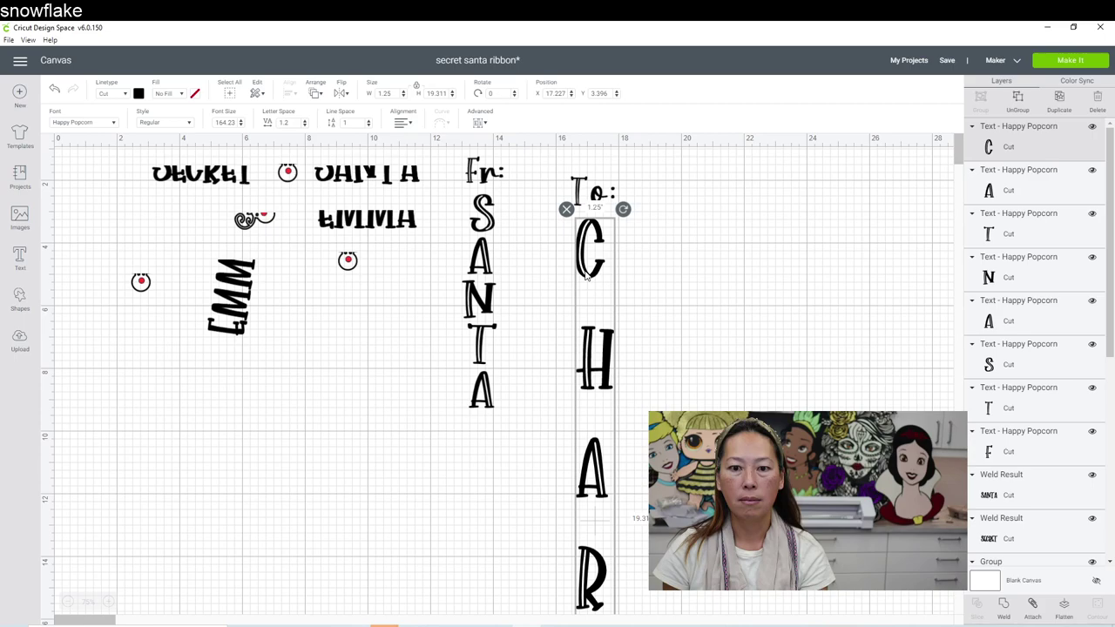
Step: Select the column with 'To:', shorten it vertically, and undo a trial move beside SANTA
{"action": "left_click", "coordinate": [592, 190], "text": "shift"}
{"action": "scroll", "coordinate": [629, 555], "scroll_direction": "down", "scroll_amount": 3}
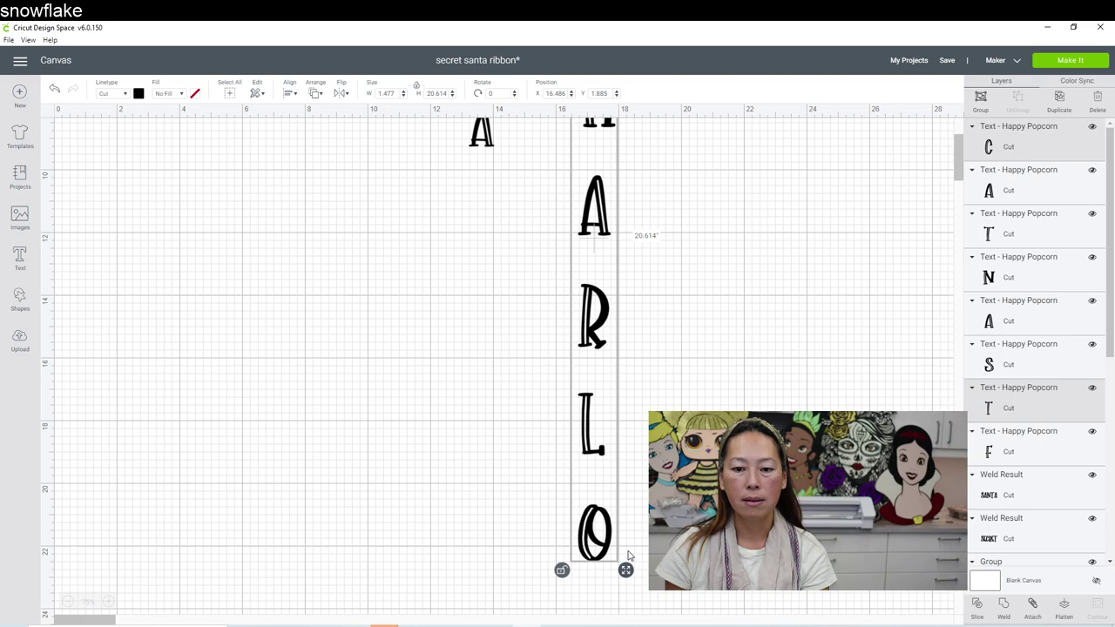
{"action": "left_click_drag", "start_coordinate": [629, 556], "coordinate": [635, 406]}
{"action": "scroll", "coordinate": [635, 406], "scroll_direction": "up", "scroll_amount": 2}
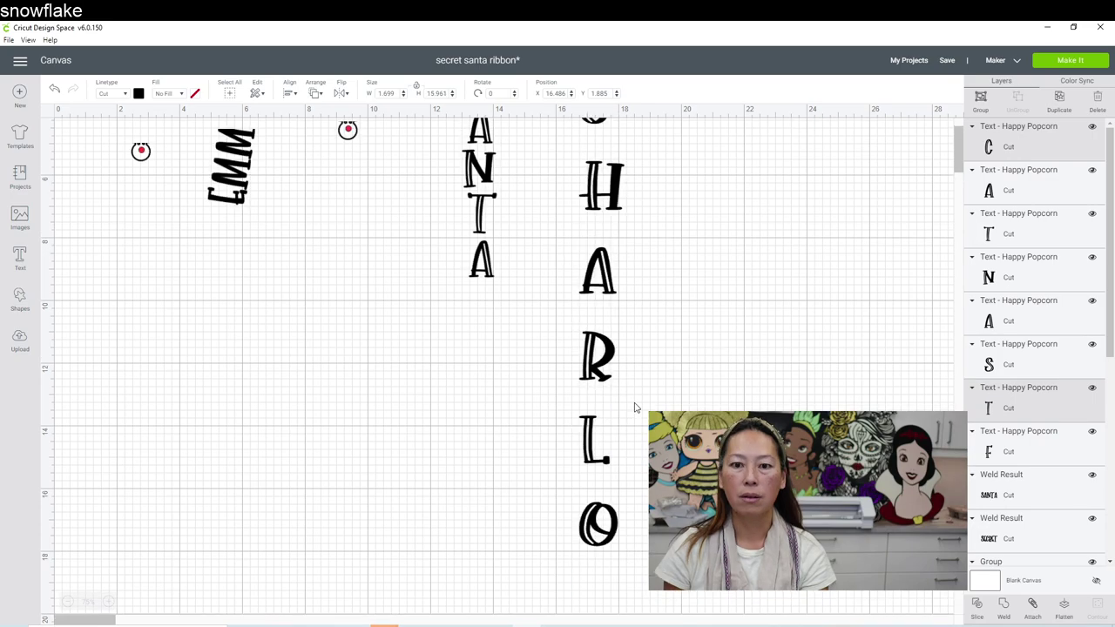
{"action": "scroll", "coordinate": [635, 406], "scroll_direction": "up", "scroll_amount": 2}
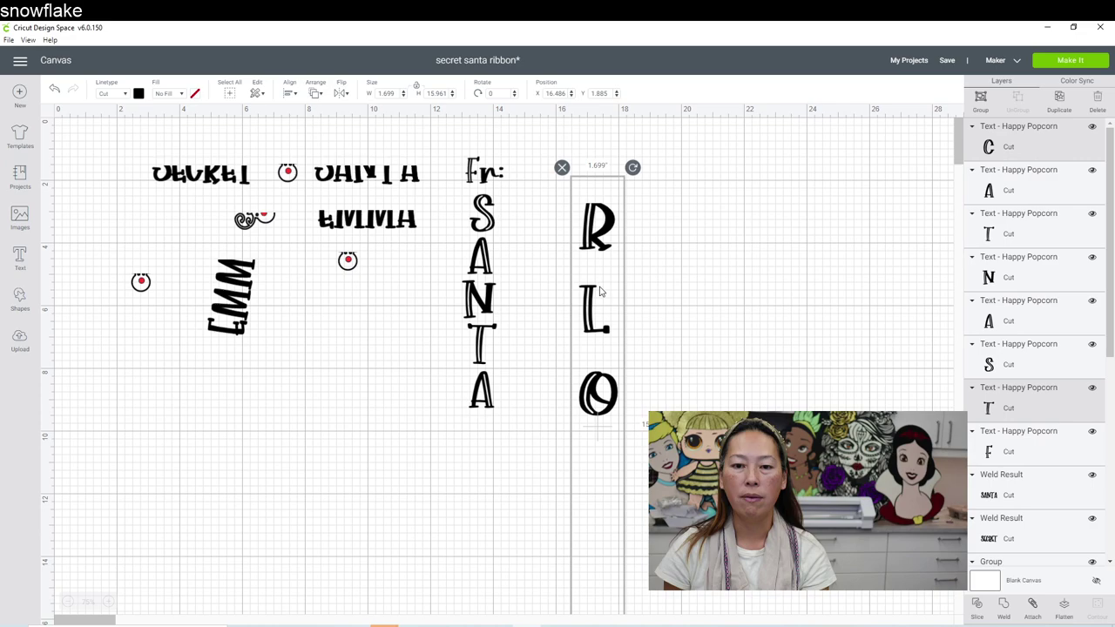
{"action": "left_click_drag", "start_coordinate": [599, 293], "coordinate": [519, 224]}
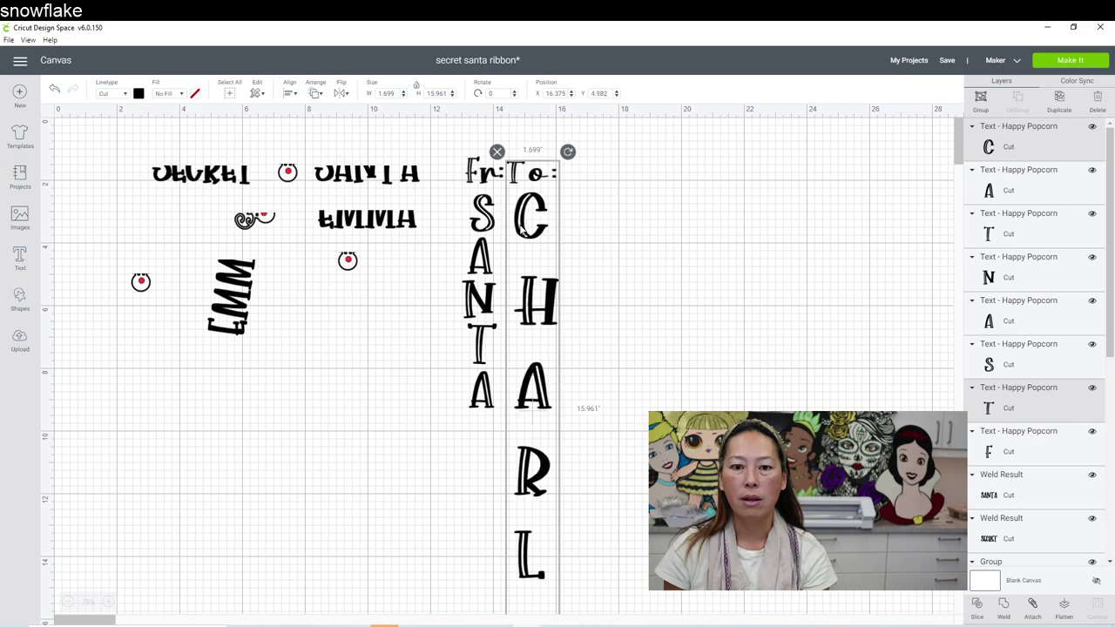
{"action": "key", "text": "ctrl+z"}
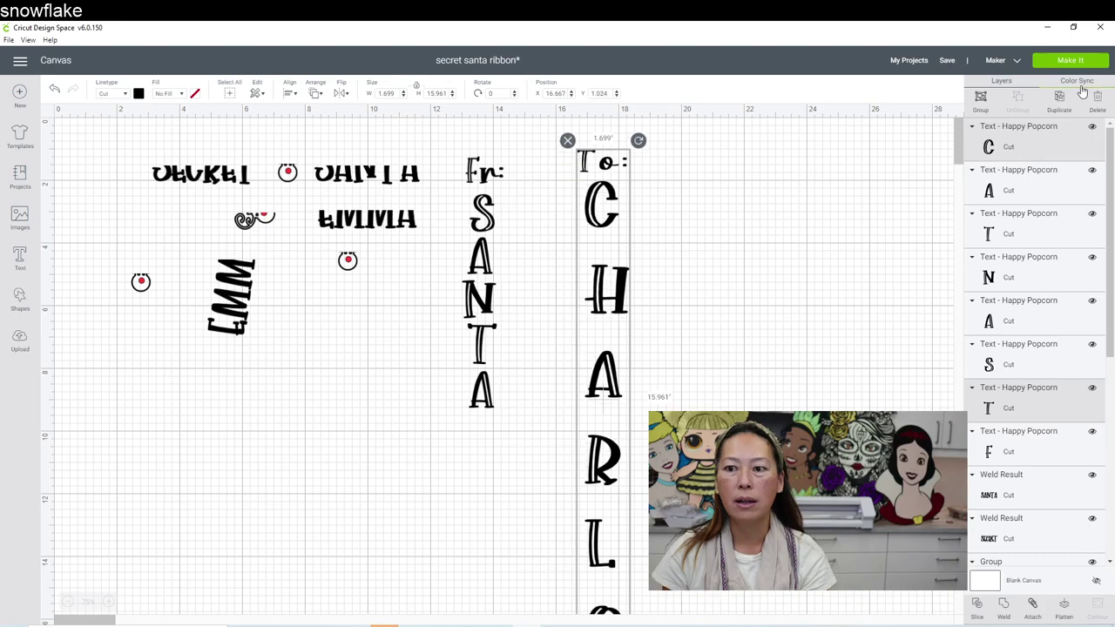
Step: Move the H, A, R and L letters up to tighten the name's spacing
{"action": "left_click", "coordinate": [681, 238]}
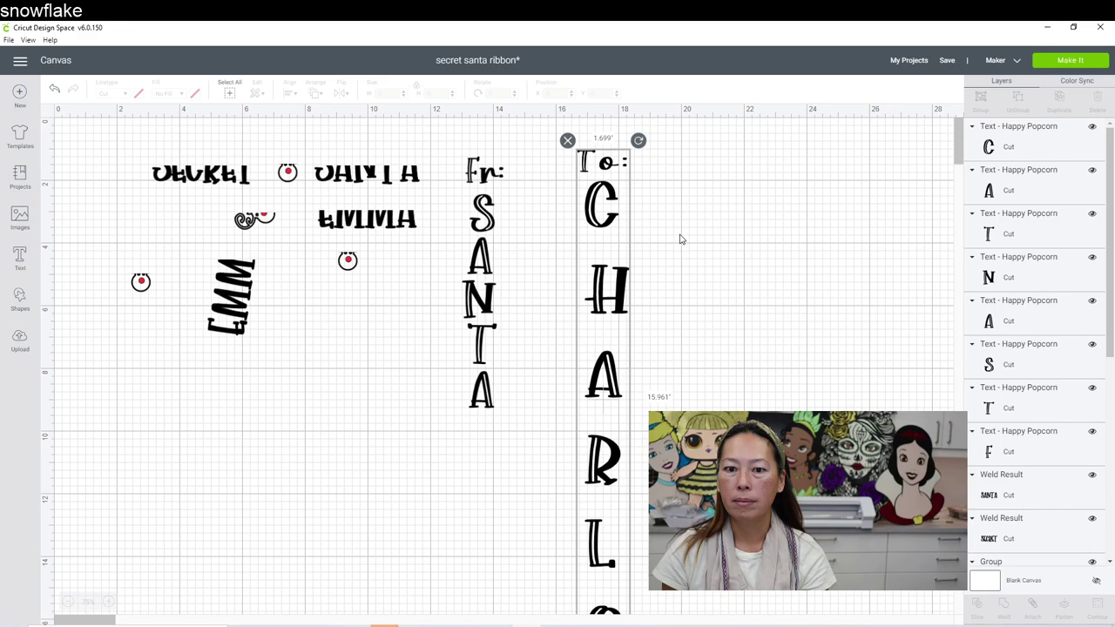
{"action": "left_click_drag", "start_coordinate": [603, 291], "coordinate": [603, 261]}
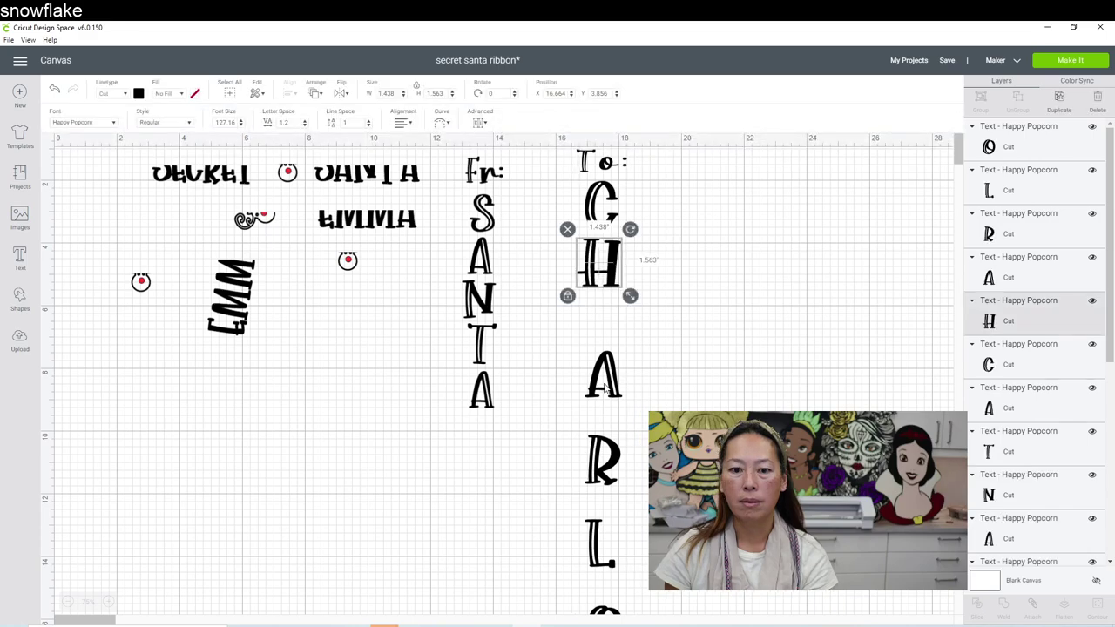
{"action": "left_click_drag", "start_coordinate": [607, 389], "coordinate": [607, 337]}
{"action": "left_click_drag", "start_coordinate": [605, 462], "coordinate": [614, 377]}
{"action": "left_click", "coordinate": [592, 510]}
{"action": "left_click_drag", "start_coordinate": [592, 509], "coordinate": [590, 440]}
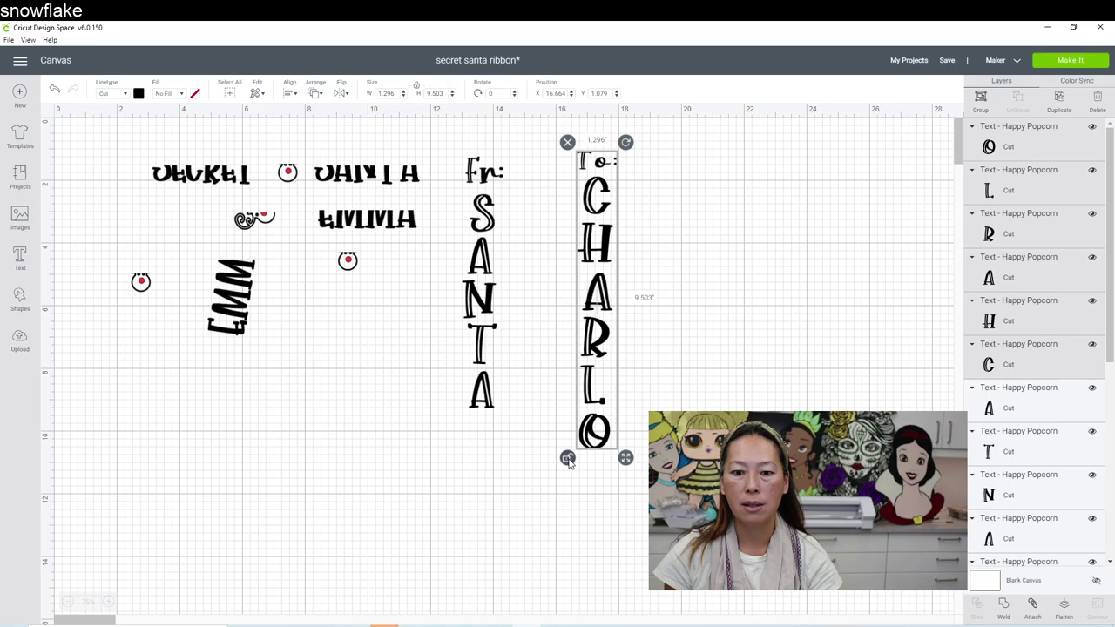
Step: Shrink the To: name column to 8.6 in tall right beside Fr: SANTA
{"action": "left_click_drag", "start_coordinate": [568, 462], "coordinate": [549, 246]}
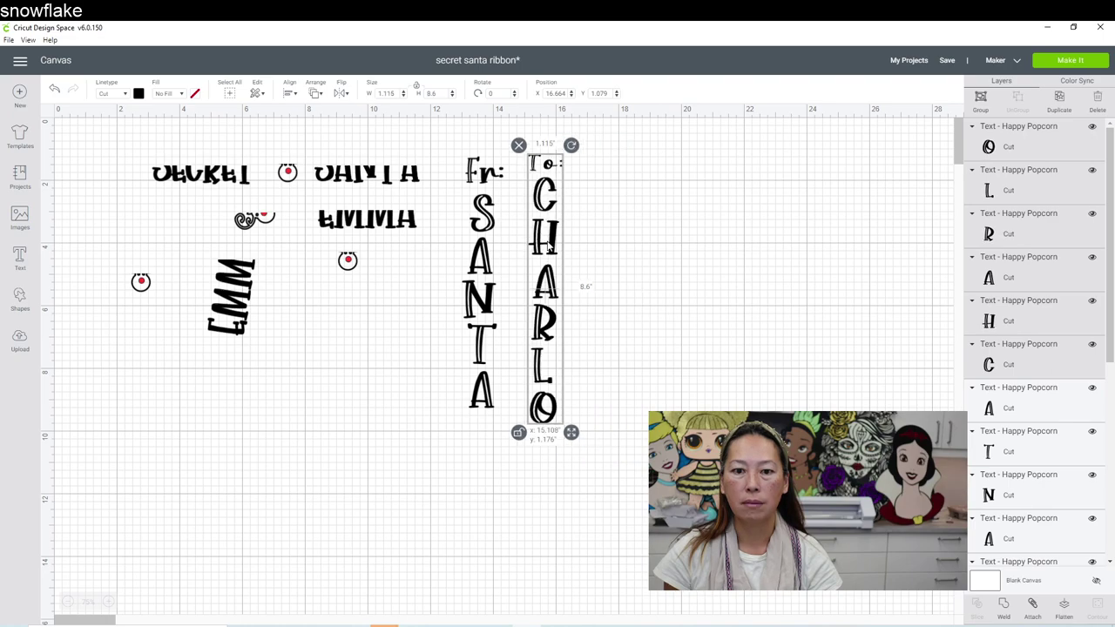
{"action": "left_click_drag", "start_coordinate": [546, 248], "coordinate": [547, 252]}
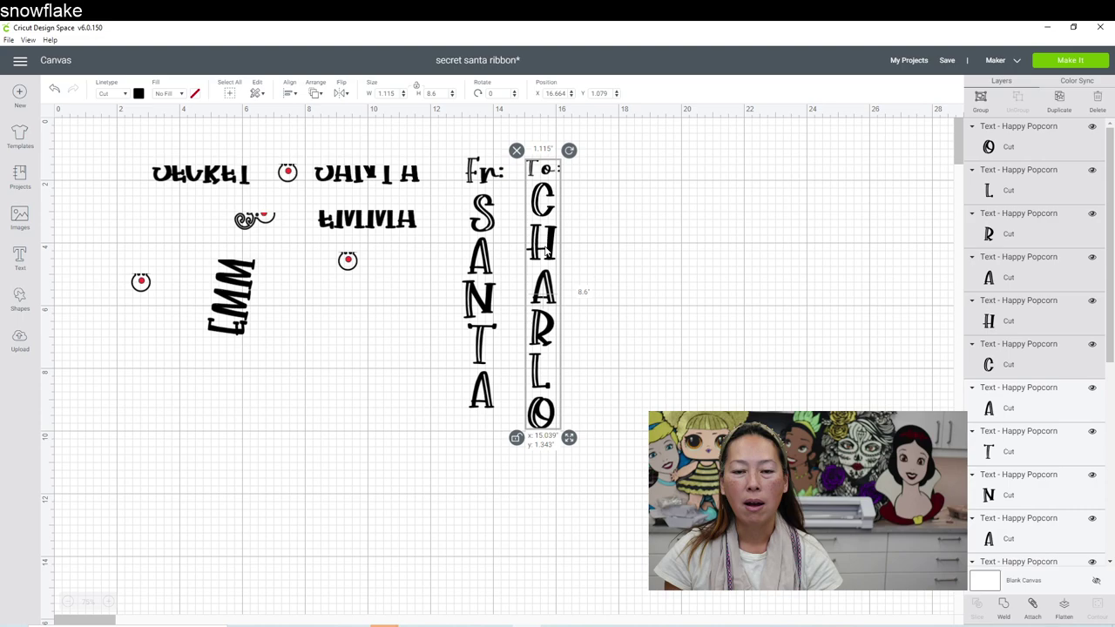
{"action": "left_click", "coordinate": [375, 347]}
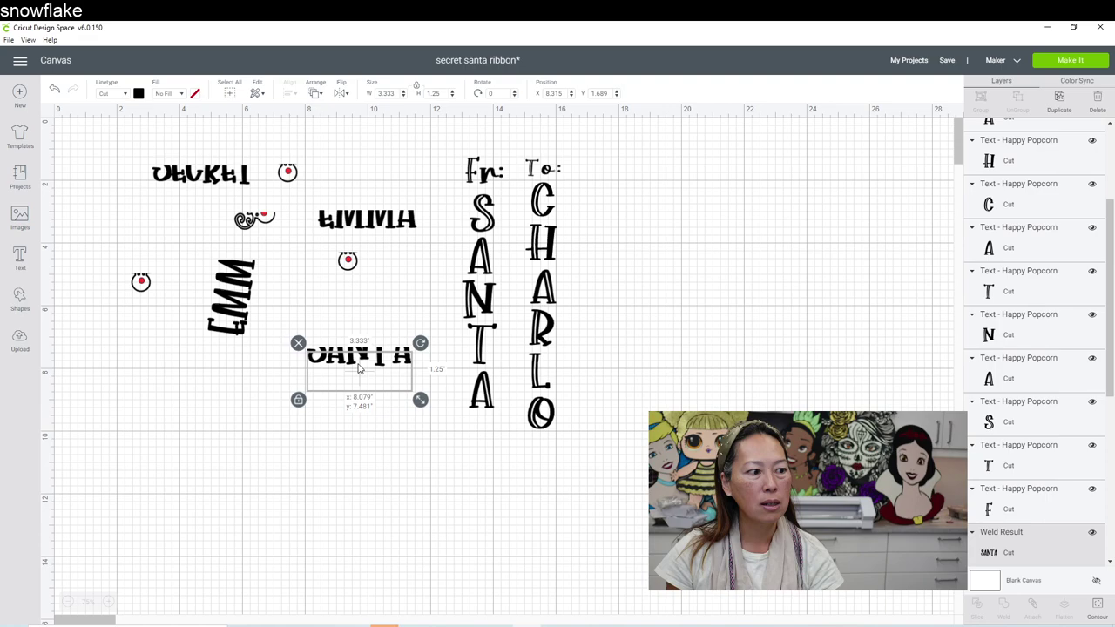
Step: Move the SANTA word lower and bring EMMA down to stack above it
{"action": "left_click_drag", "start_coordinate": [359, 368], "coordinate": [359, 385]}
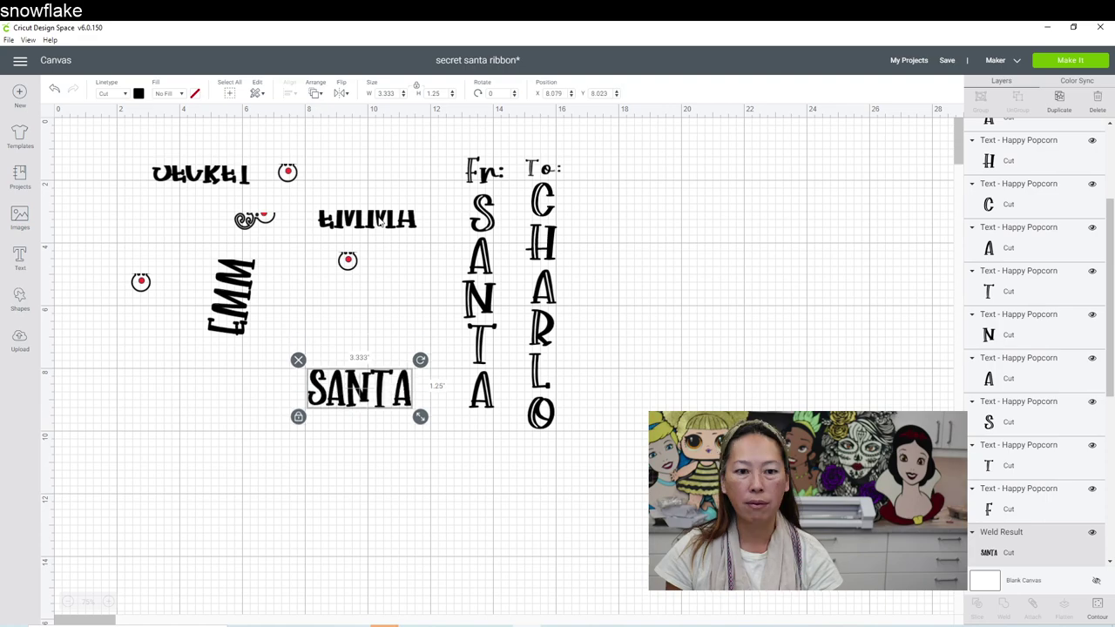
{"action": "left_click_drag", "start_coordinate": [379, 222], "coordinate": [379, 316]}
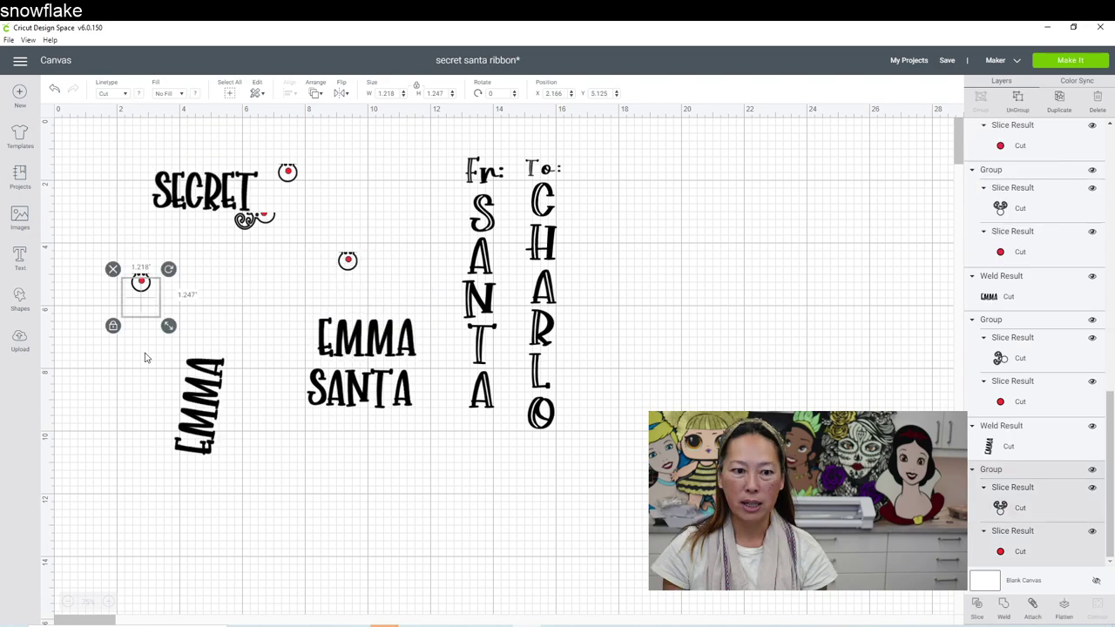
Step: Open the Images library and start a search for a reindeer image
{"action": "left_click", "coordinate": [19, 217]}
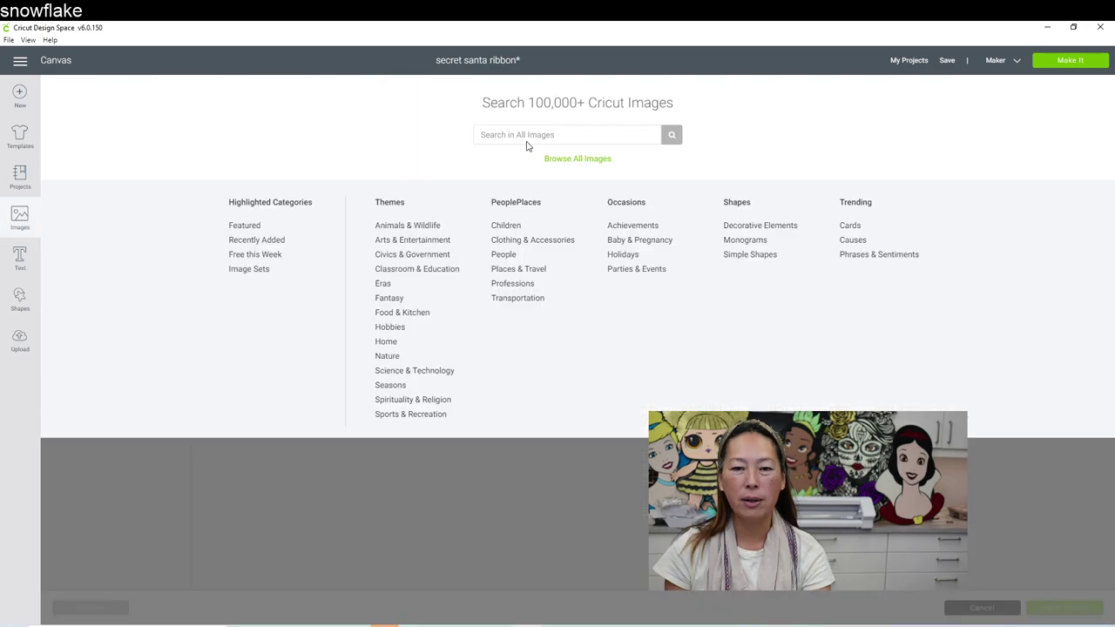
{"action": "left_click", "coordinate": [534, 135]}
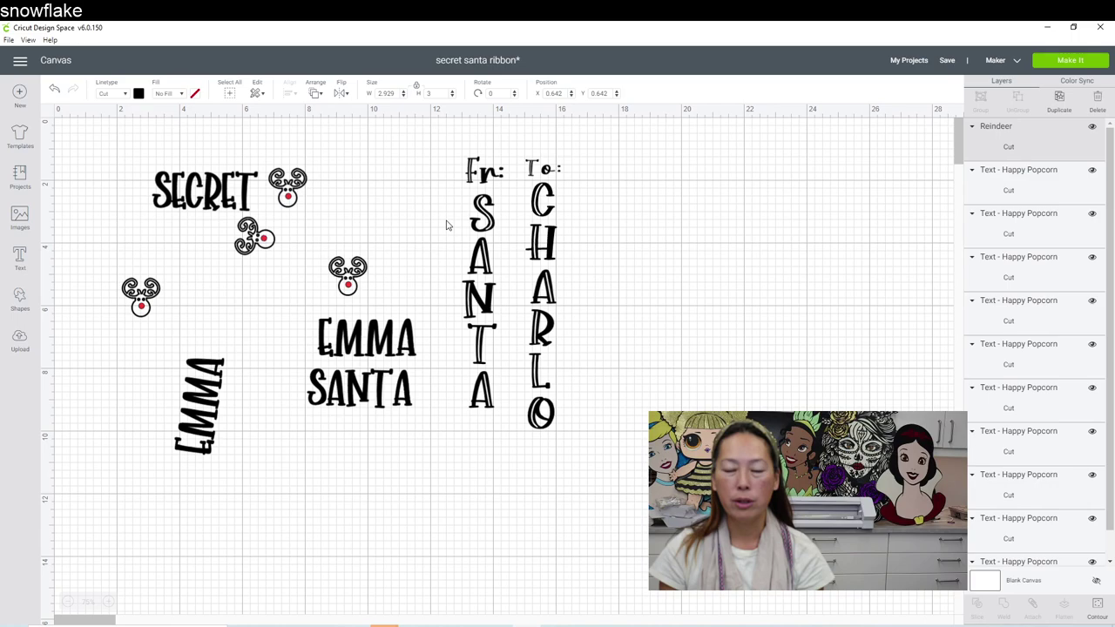
Step: Add a circle, shrink it onto the reindeer's nose, and select it together with the reindeer
{"action": "left_click", "coordinate": [20, 298]}
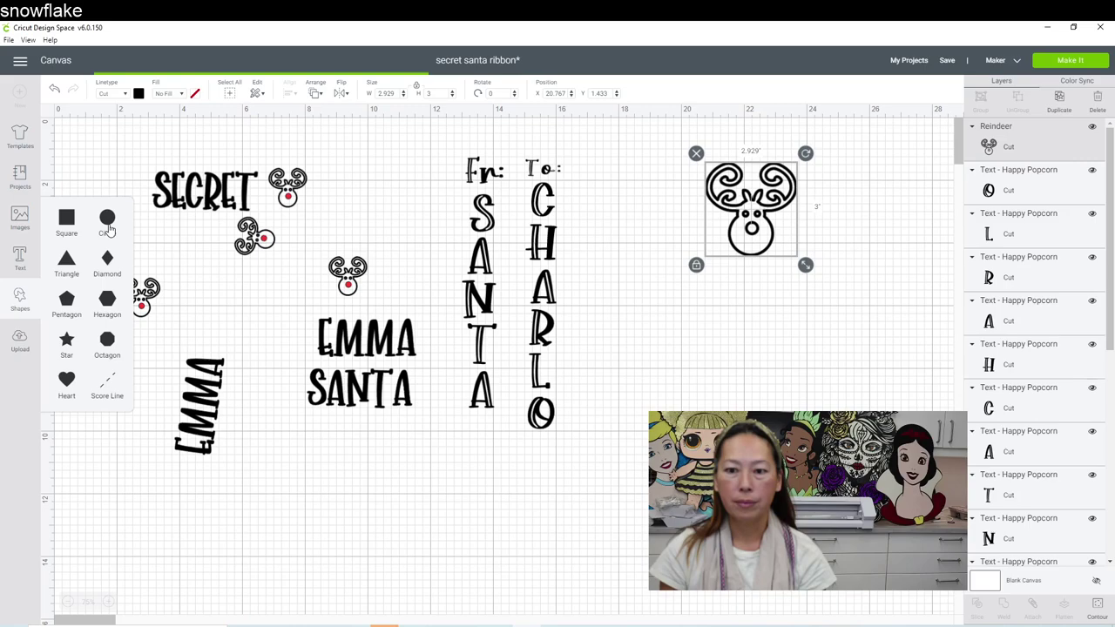
{"action": "left_click", "coordinate": [108, 219]}
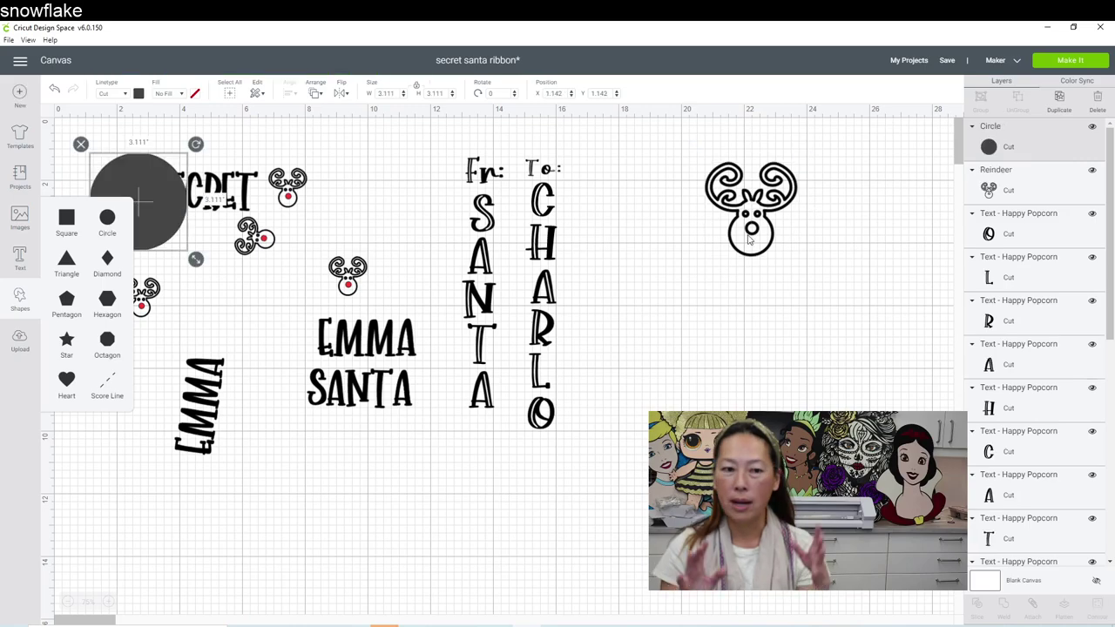
{"action": "left_click_drag", "start_coordinate": [140, 201], "coordinate": [731, 298]}
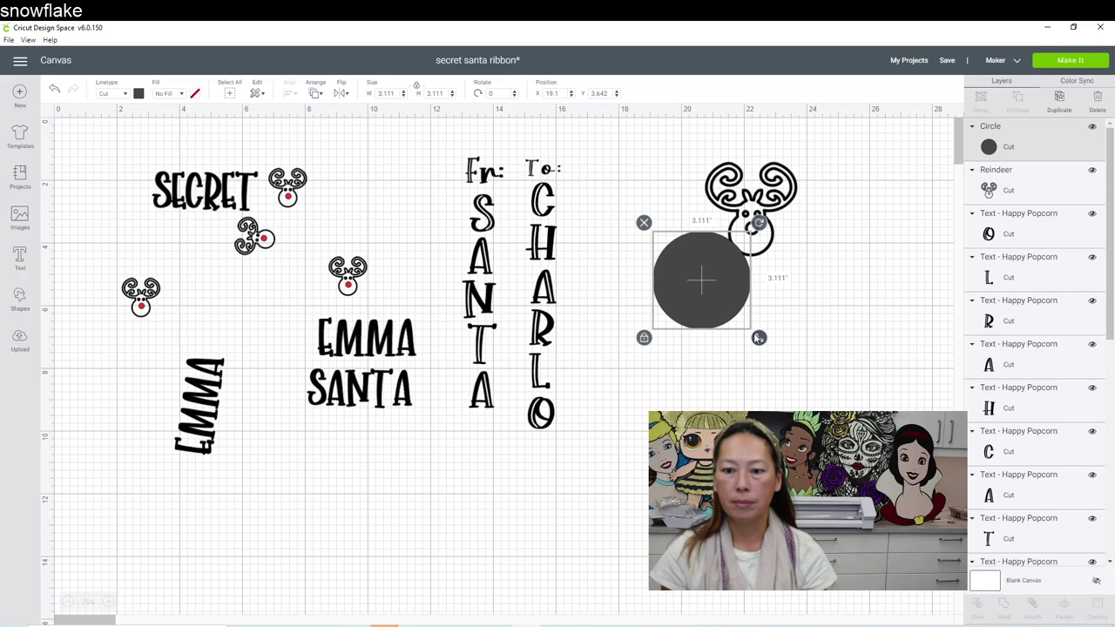
{"action": "left_click_drag", "start_coordinate": [759, 338], "coordinate": [688, 268]}
{"action": "left_click_drag", "start_coordinate": [671, 250], "coordinate": [750, 231]}
{"action": "left_click_drag", "start_coordinate": [802, 301], "coordinate": [721, 190]}
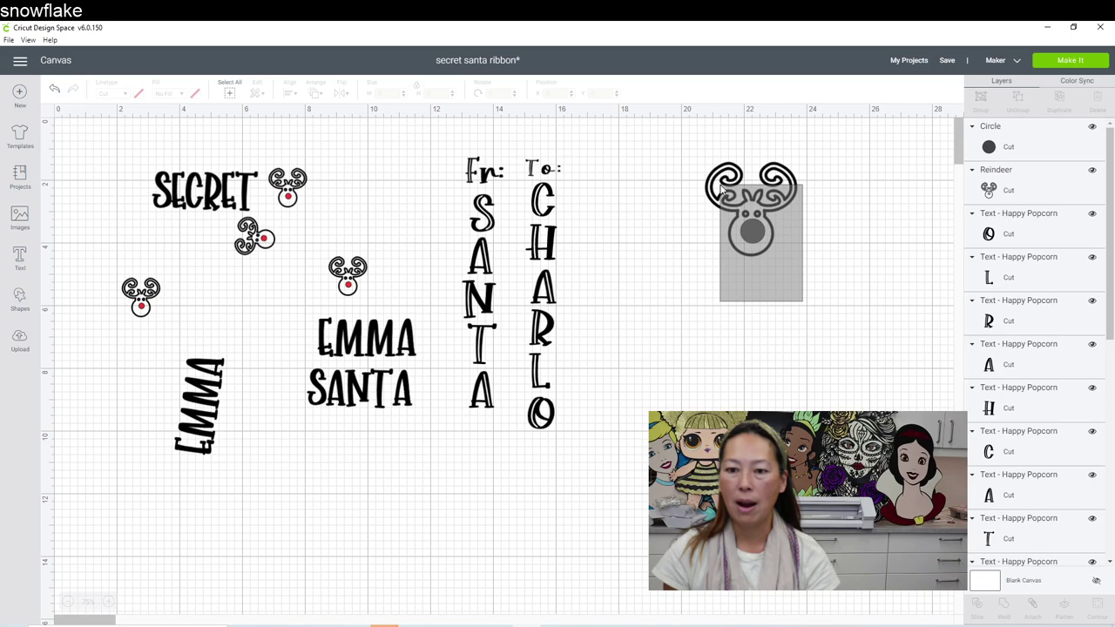
{"action": "left_click_drag", "start_coordinate": [721, 189], "coordinate": [756, 231]}
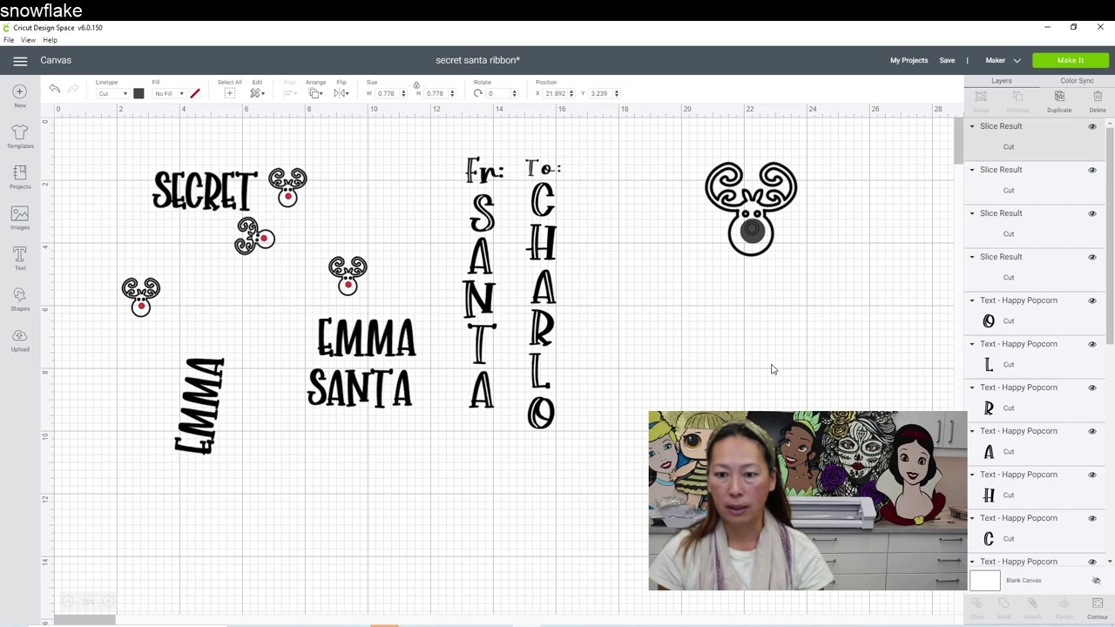
Step: Delete the leftover grey nose piece and shift the reindeer further right
{"action": "key", "text": "Delete"}
{"action": "left_click", "coordinate": [750, 228]}
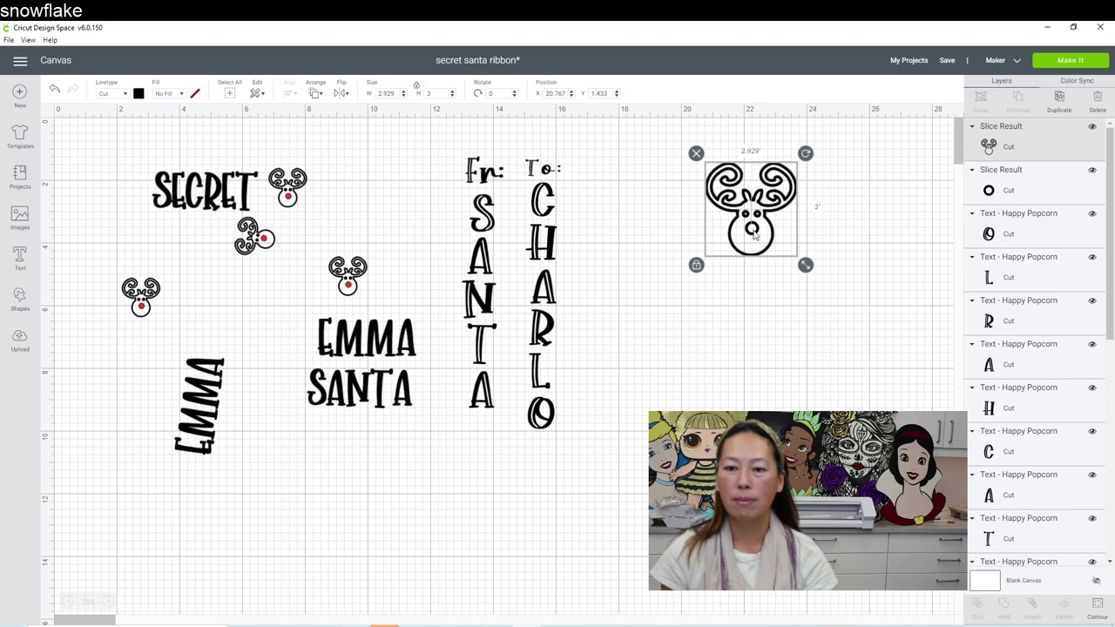
{"action": "left_click_drag", "start_coordinate": [754, 234], "coordinate": [855, 240]}
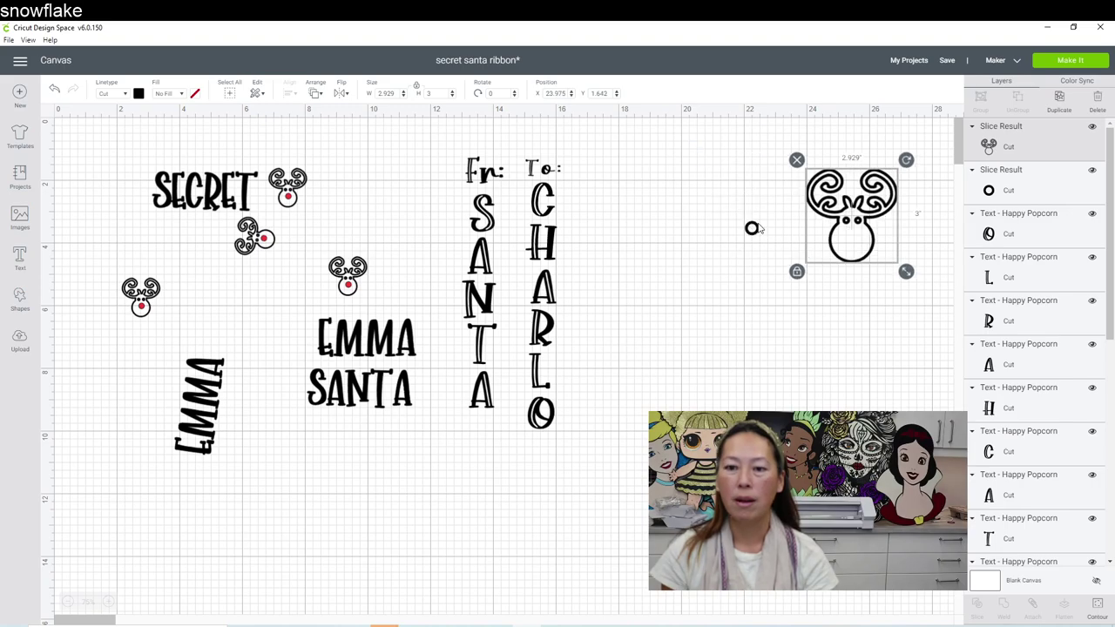
Step: Colour the small round nose red and set it inside the reindeer's head
{"action": "left_click", "coordinate": [753, 229]}
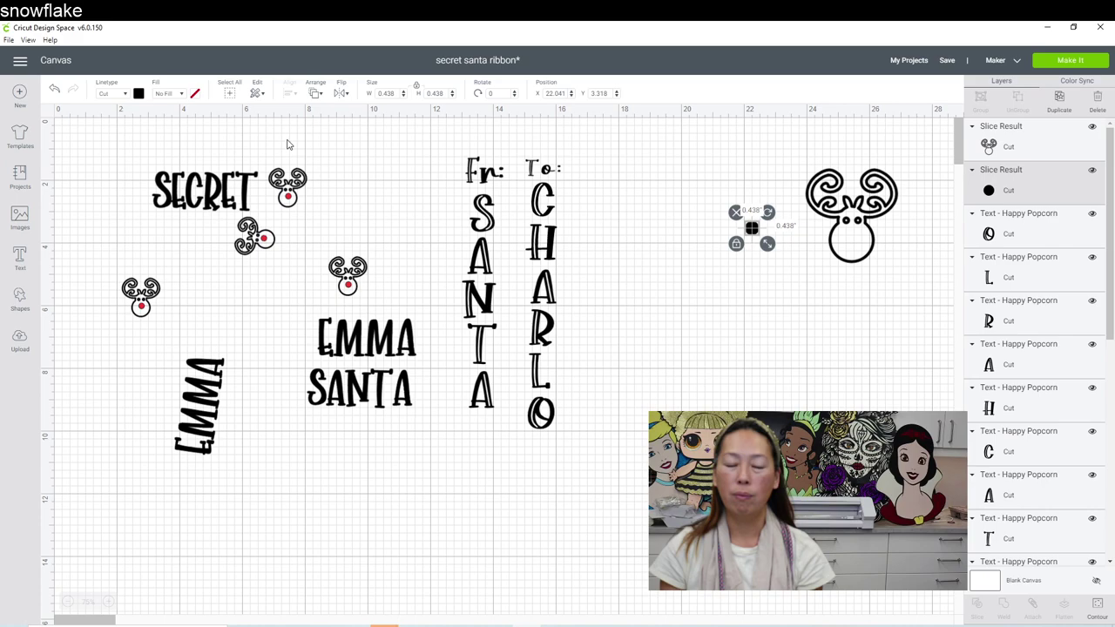
{"action": "left_click", "coordinate": [139, 93]}
{"action": "left_click", "coordinate": [150, 145]}
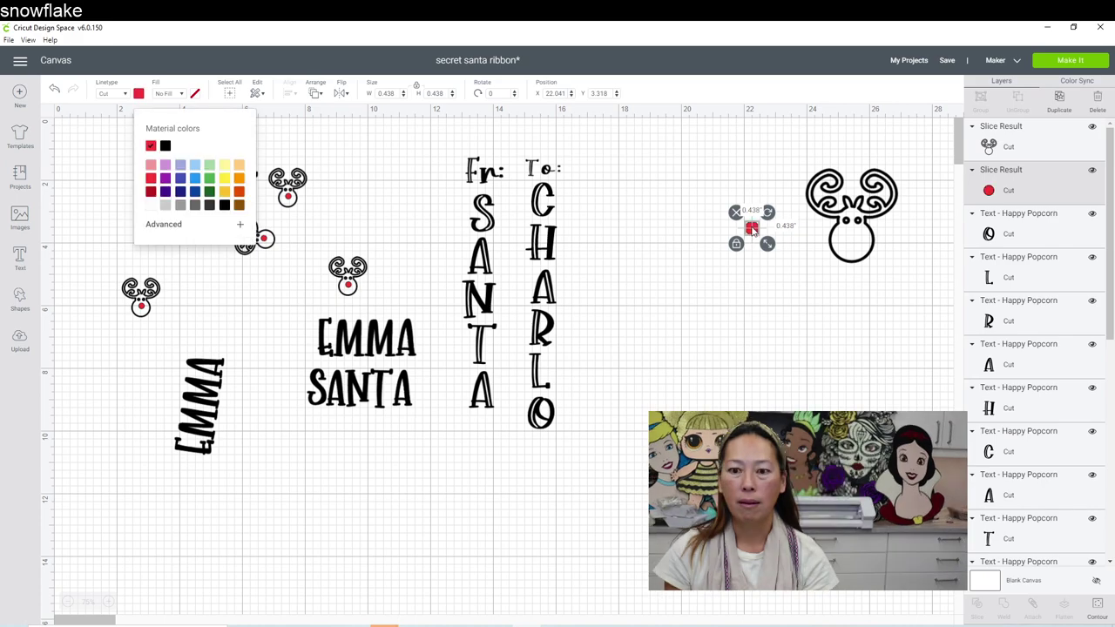
{"action": "left_click_drag", "start_coordinate": [752, 229], "coordinate": [853, 243]}
{"action": "left_click", "coordinate": [930, 359]}
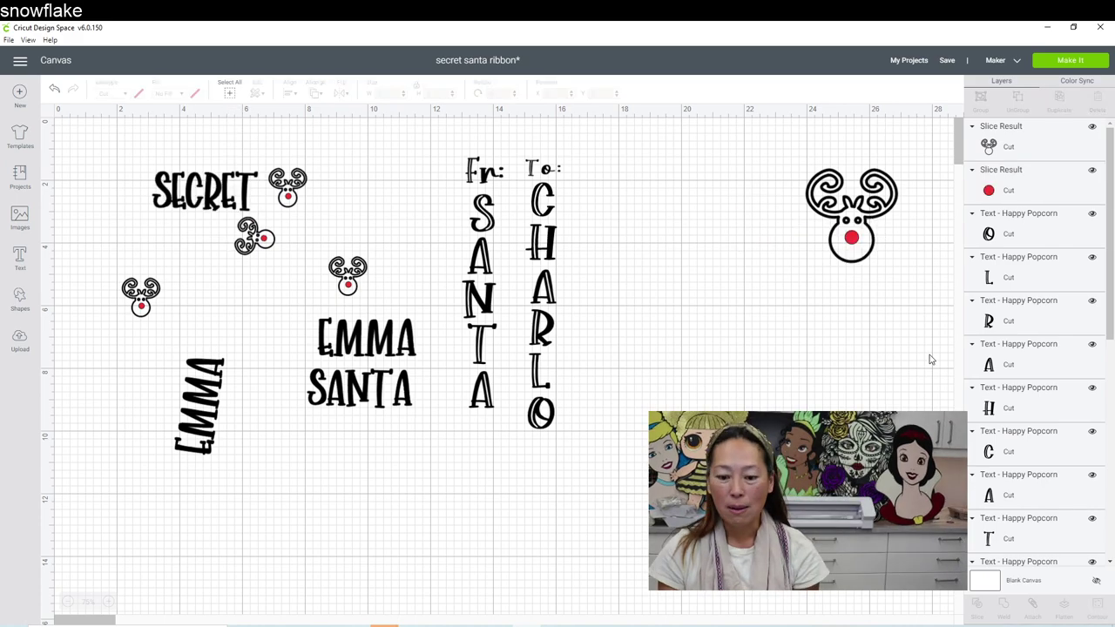